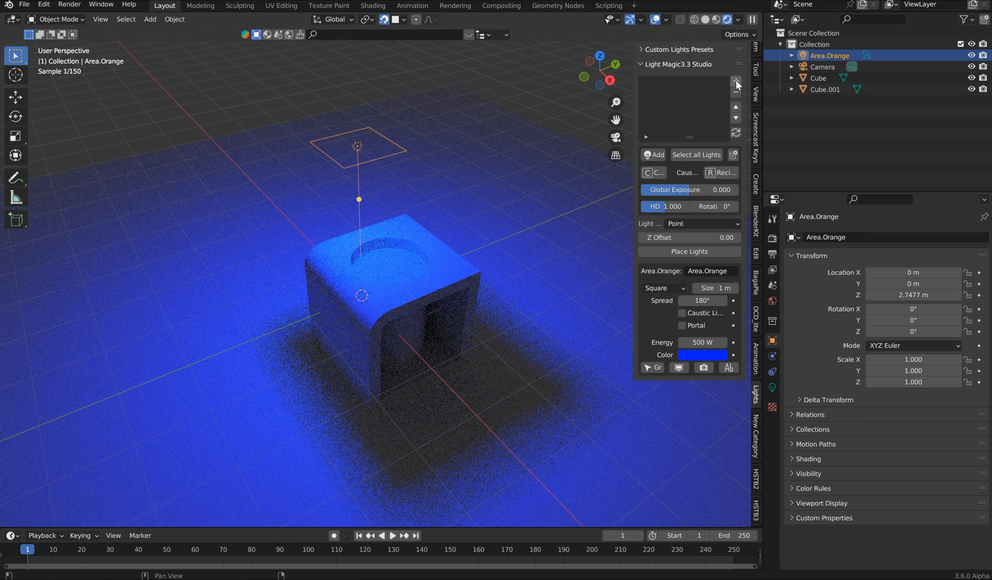
- Store the blue area light's current state in the studio list, then give the light 150 W energy and a green colour
left_click(736, 81)
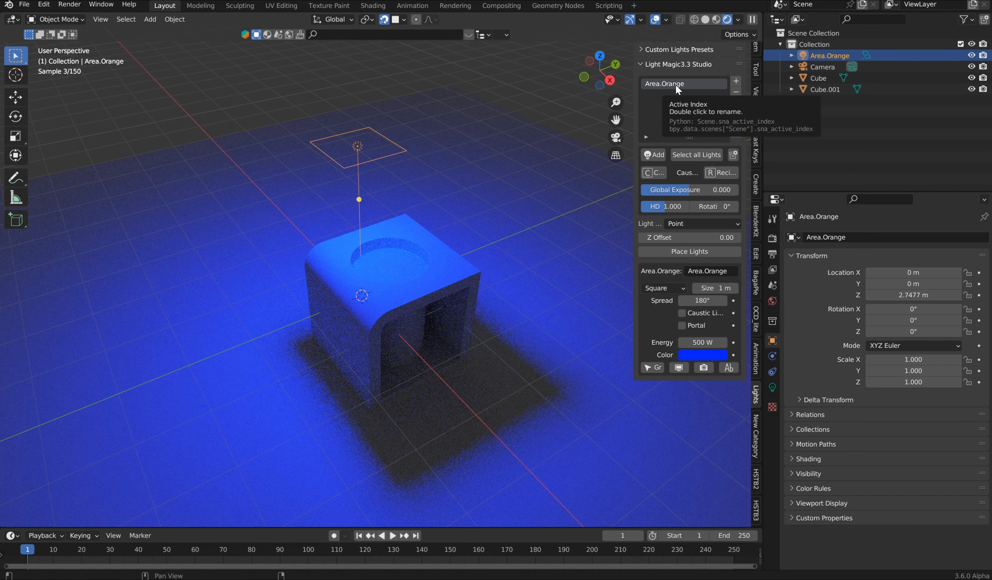
left_click(712, 343)
type("150")
key("Return")
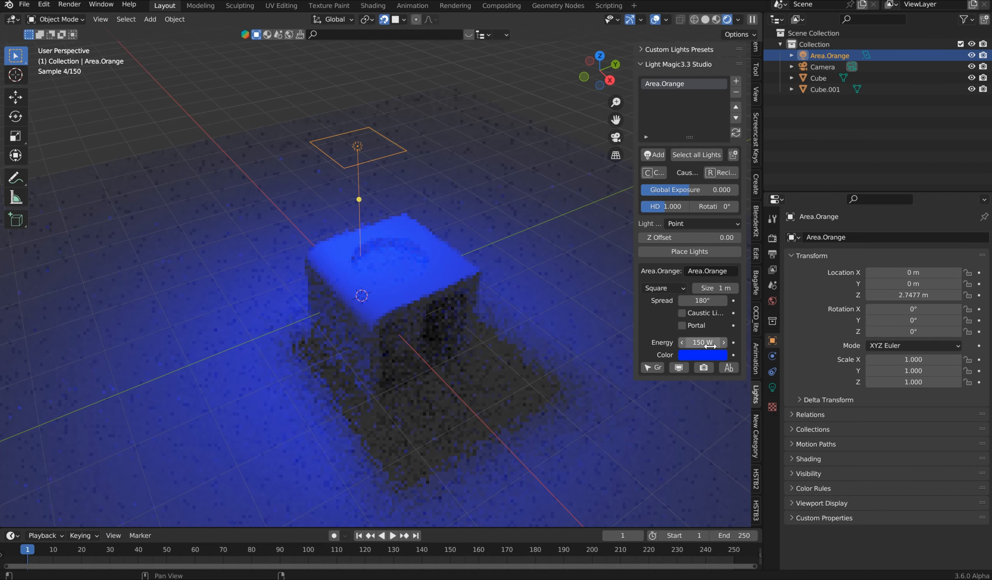
left_click(708, 355)
left_click_drag(722, 259, 691, 237)
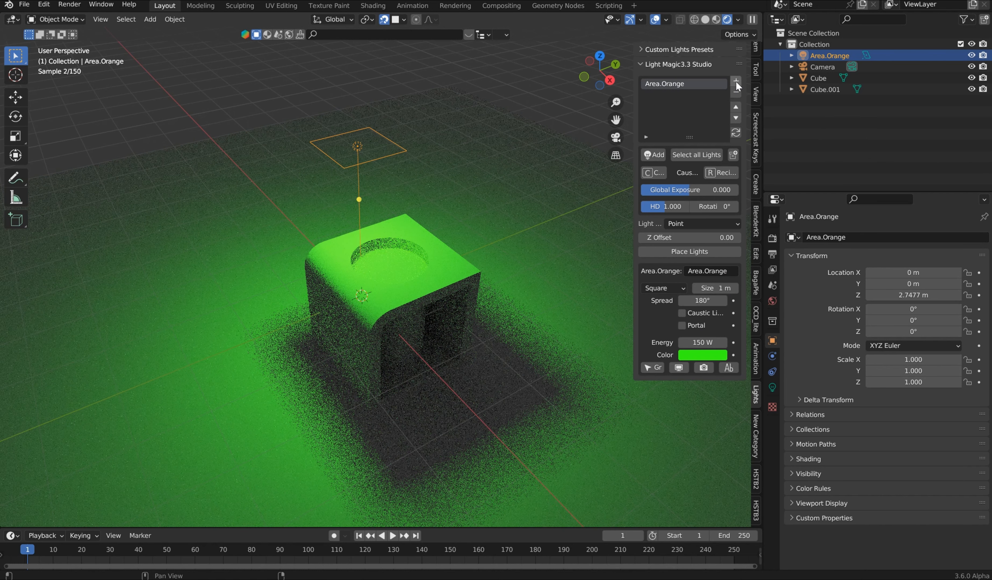
- Rotate the green area light to about -14.7°, 7.1° and -13.6°, and store this setup as a second state
key("r")
left_click(440, 329)
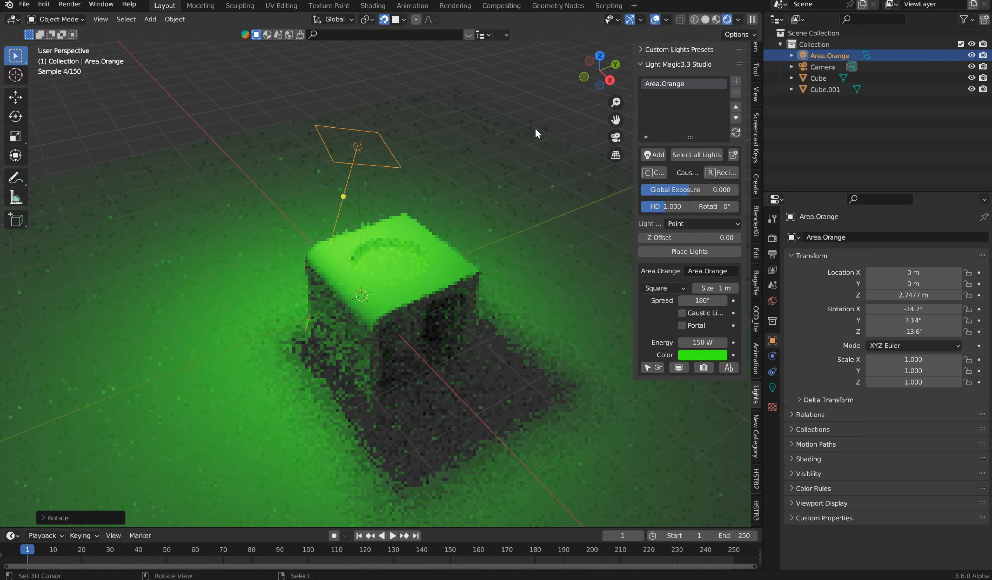
left_click(735, 83)
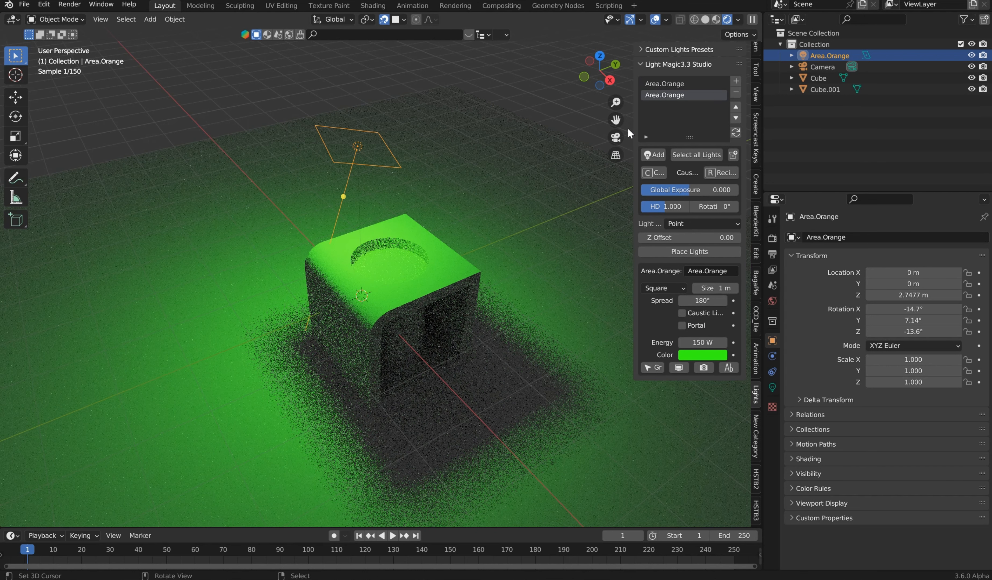
- Recall the first stored light state and then the second to compare them
left_click(683, 84)
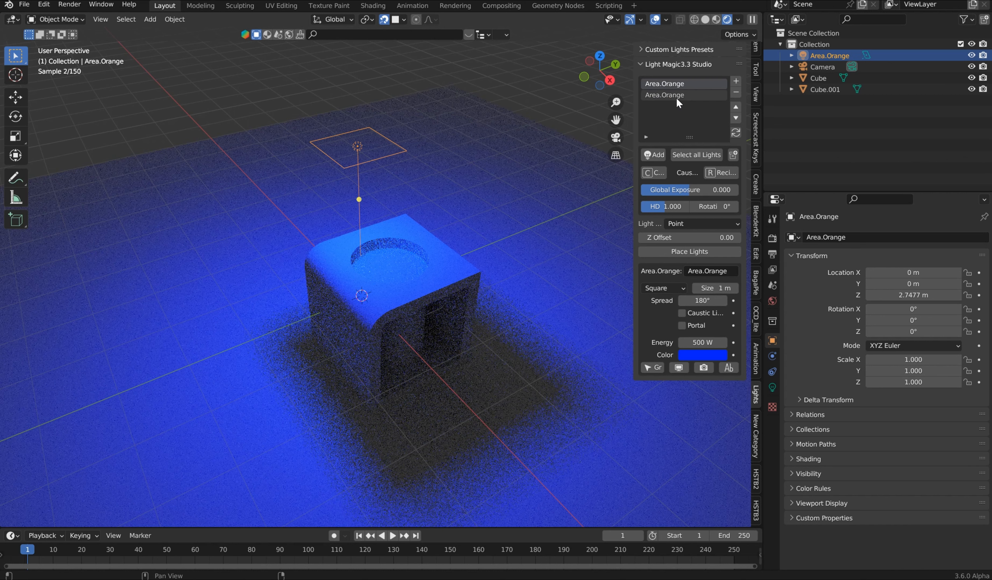
left_click(675, 97)
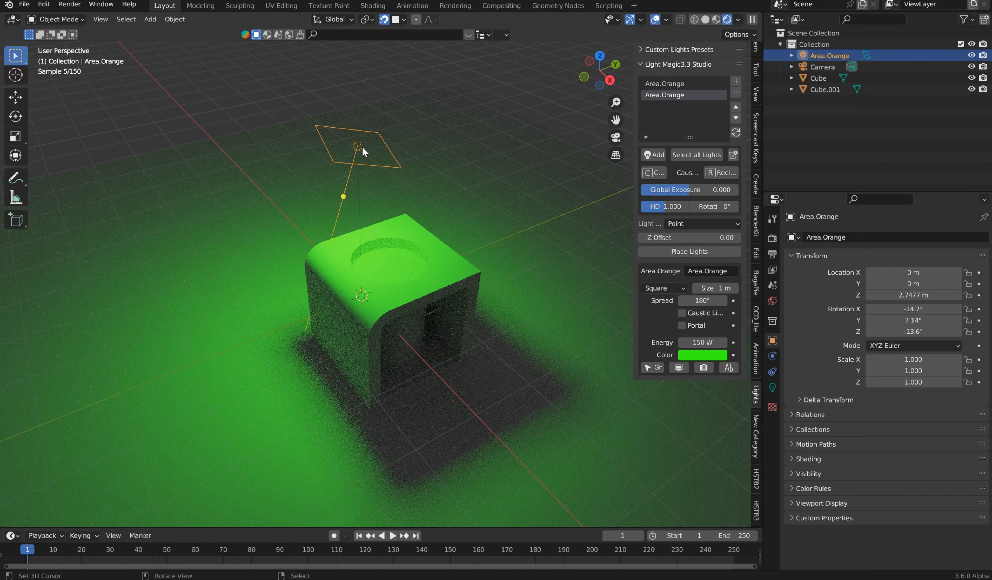
- With snapping turned off, move the area light about 1.5 m along Y and store it as a third state
left_click_drag(361, 148, 452, 152)
right_click(451, 147)
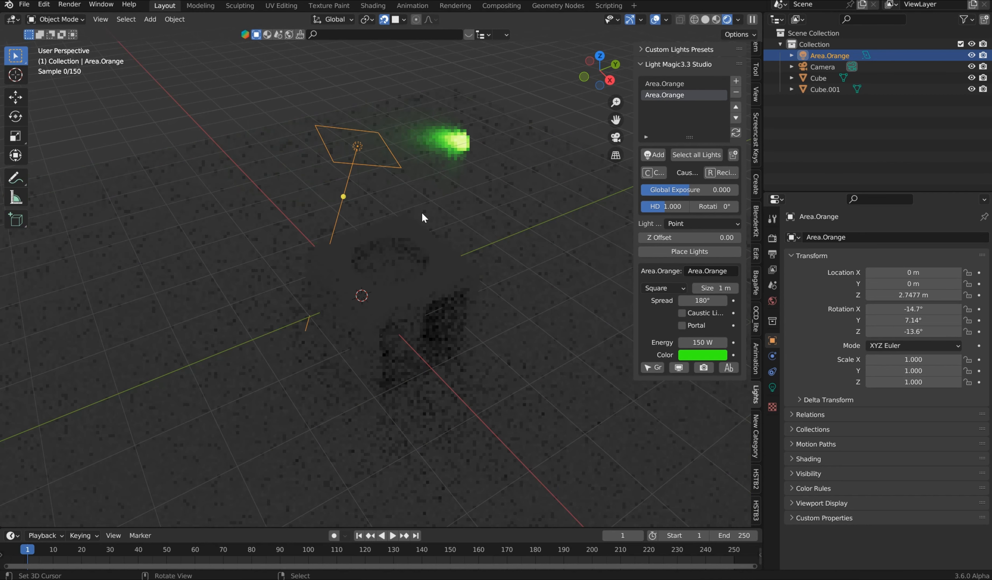
left_click(383, 19)
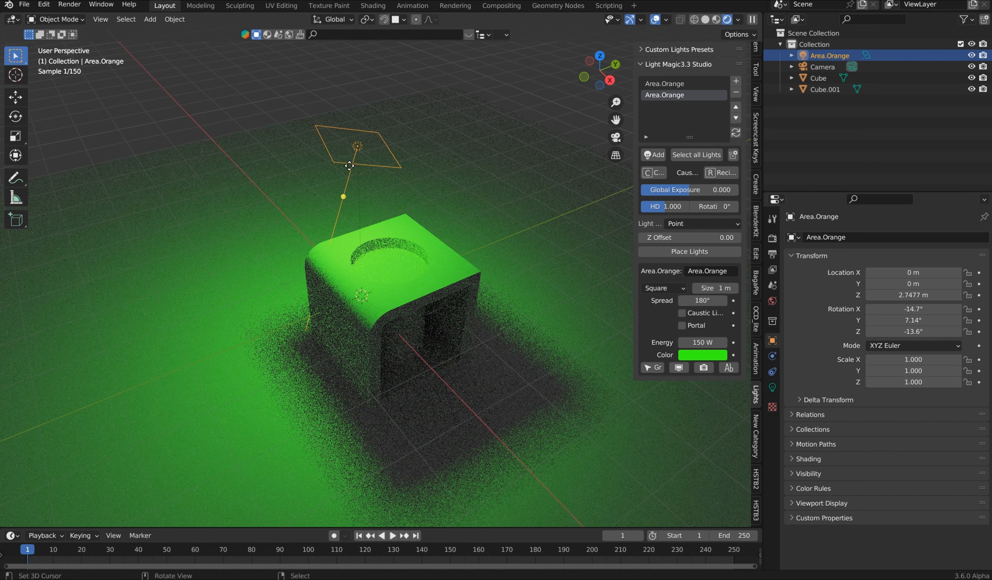
key("g")
key("y")
left_click(437, 155)
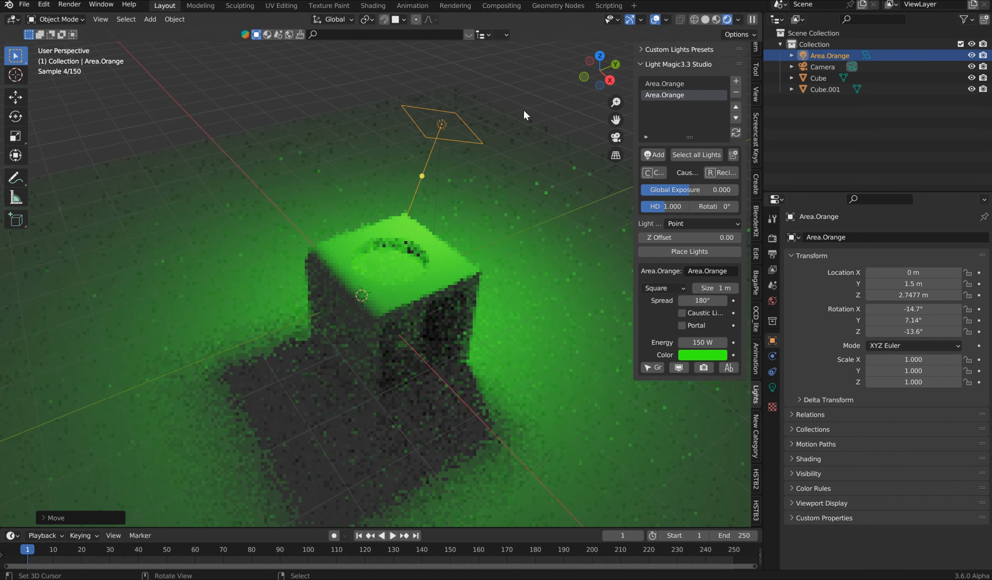
left_click(736, 81)
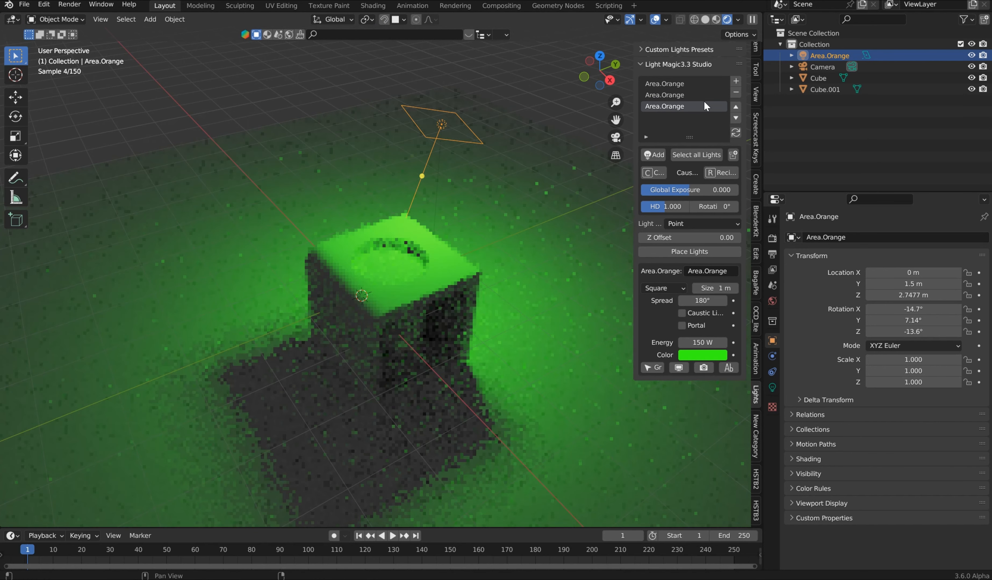
- Recall the second stored light state and set the Cycles render device to GPU Compute
left_click(677, 98)
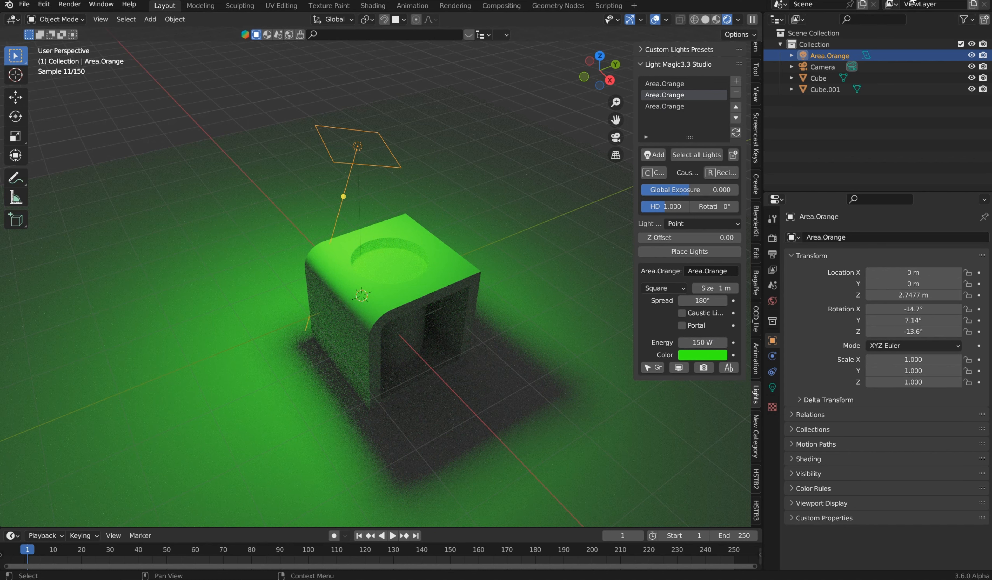
left_click(772, 238)
left_click(888, 265)
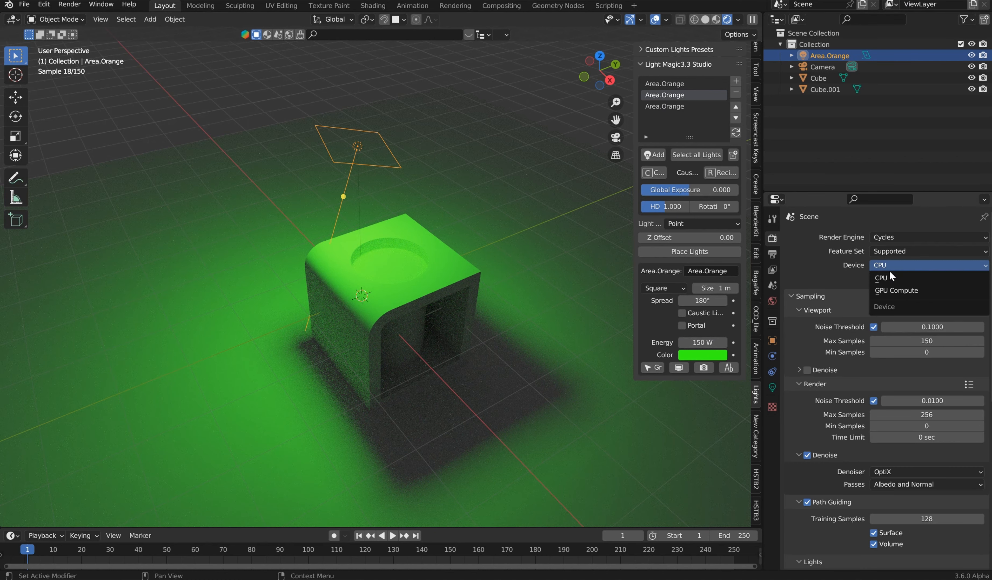
left_click(896, 290)
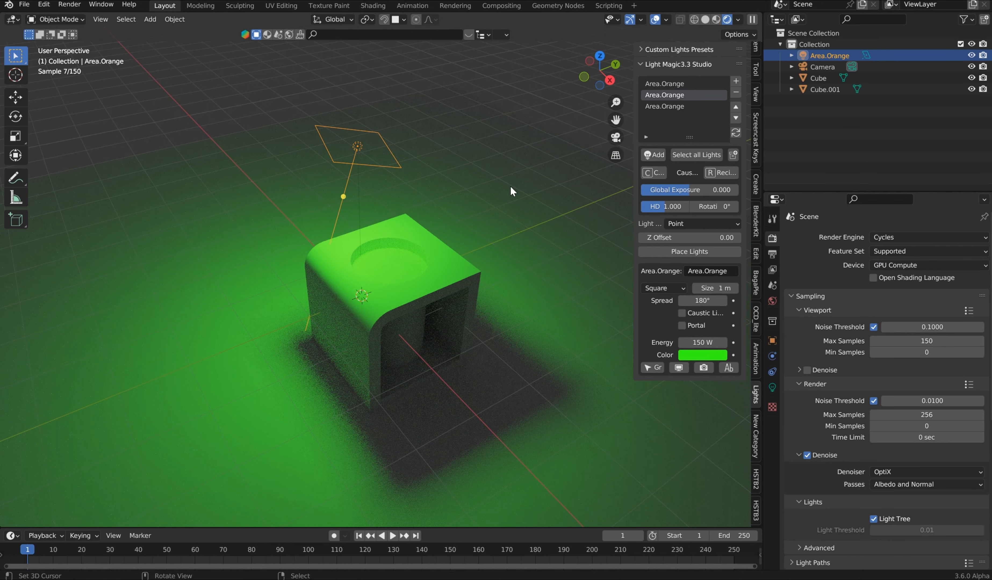
- Clear all stored states from the studio list and delete the area light from the scene
scroll(429, 217, "down", 1)
middle_click_drag(433, 213, 434, 209)
scroll(434, 209, "up", 1)
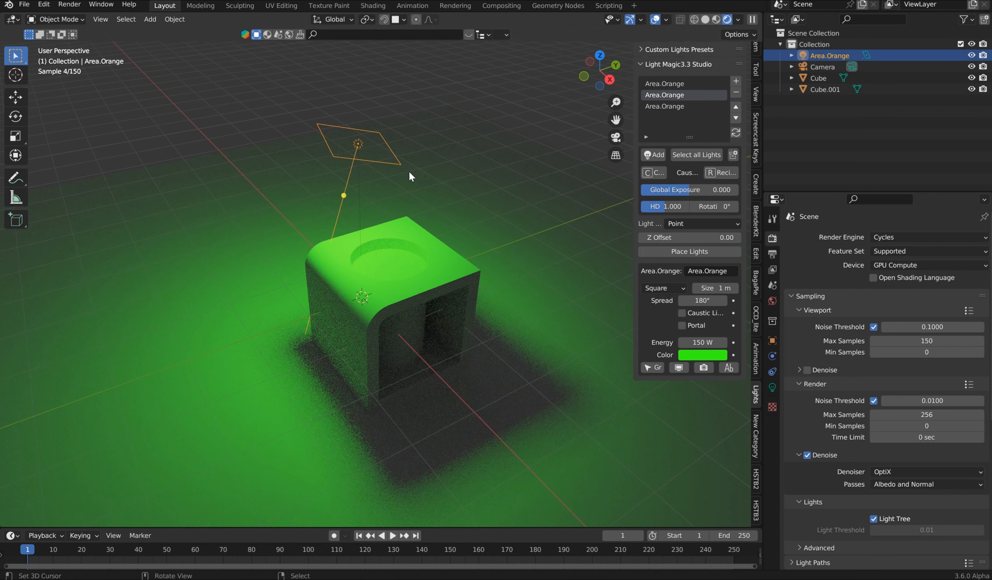
left_click(735, 133)
left_click(366, 141)
left_click(357, 146)
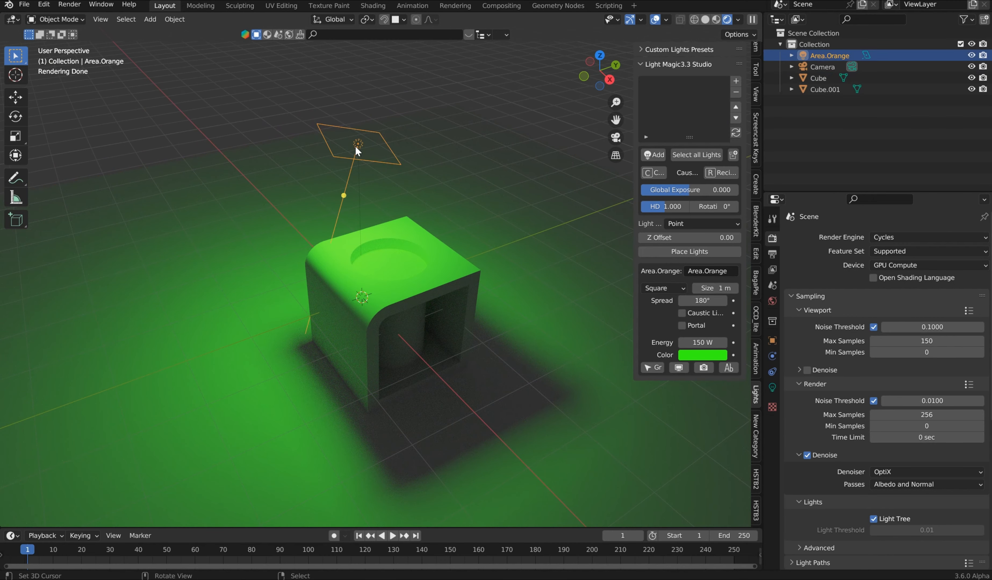
key("Delete")
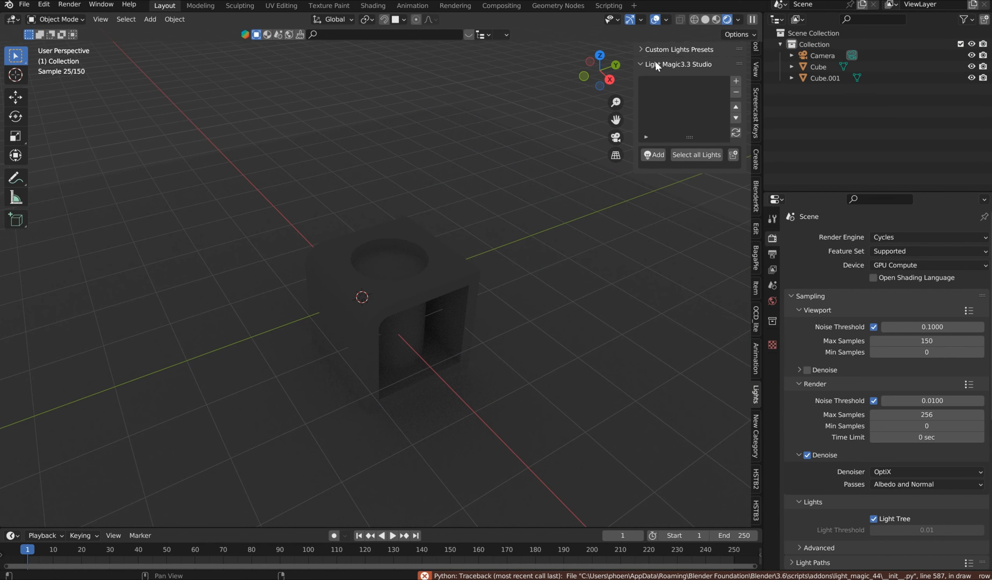
- Add the Spot_Purple light from the custom light presets at the world origin
left_click(433, 237)
left_click(643, 49)
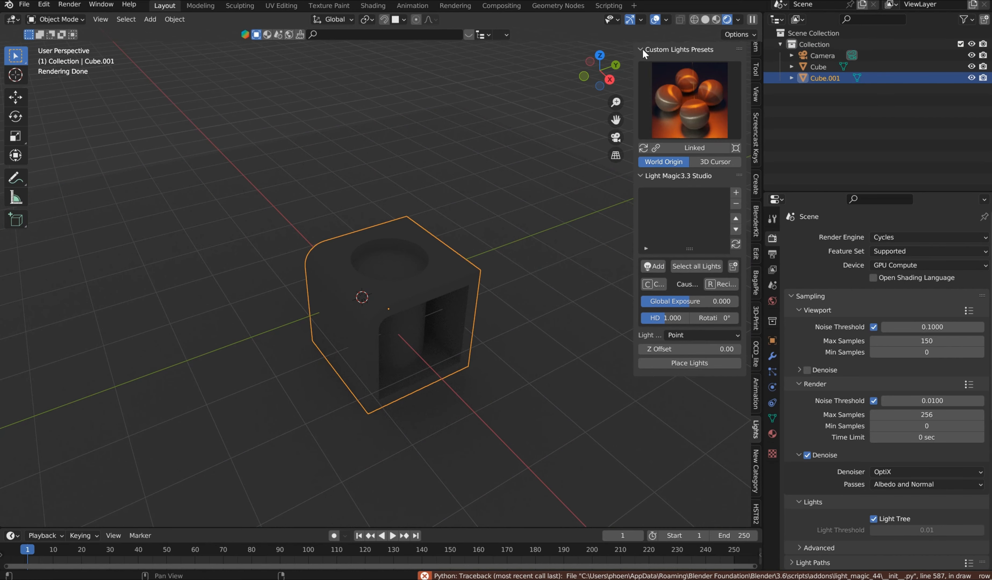
left_click(697, 83)
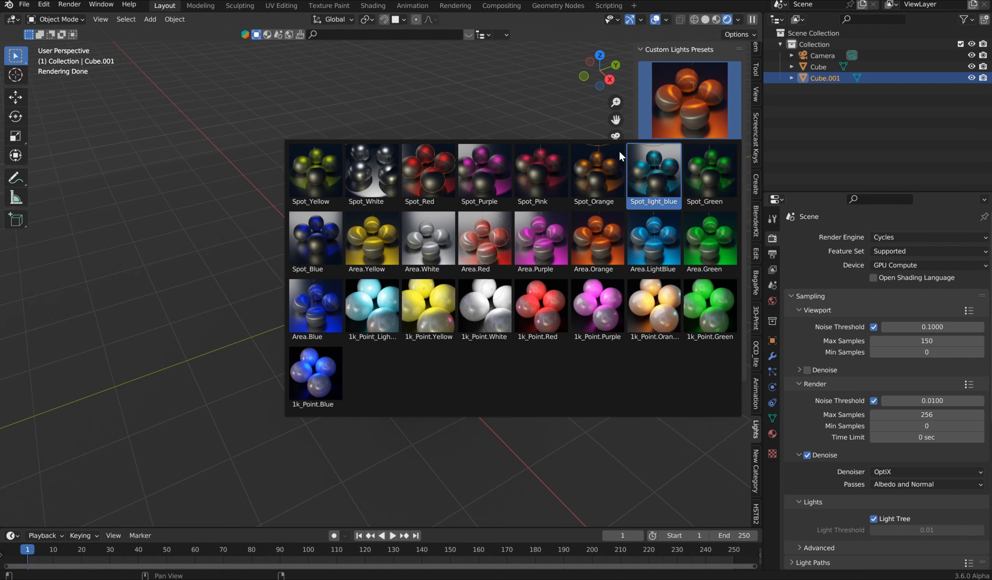
left_click(490, 163)
- Raise the purple spot light along Z high above the cube and store its state in the studio list
key("g")
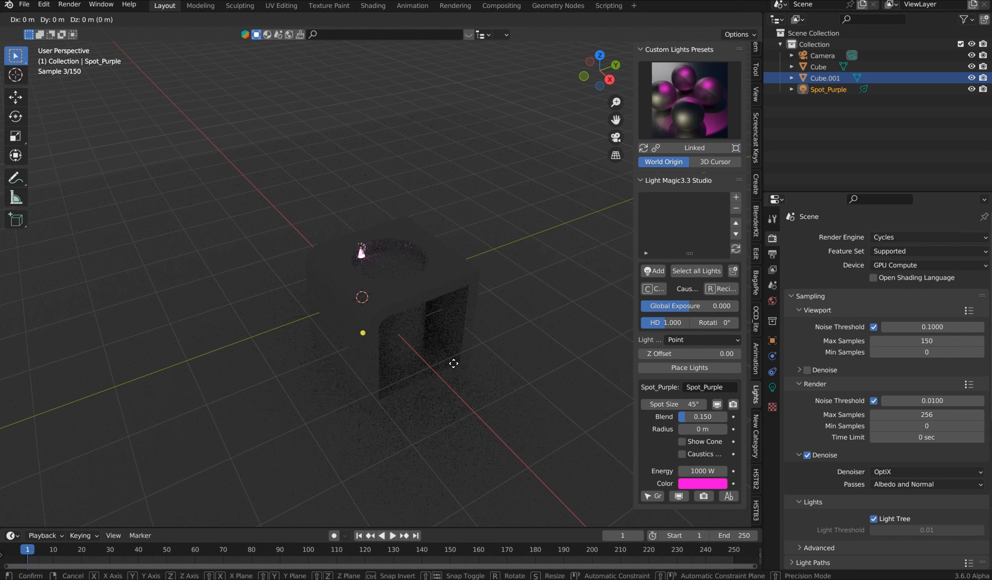
key("z")
left_click(478, 98)
middle_click_drag(461, 209, 427, 167)
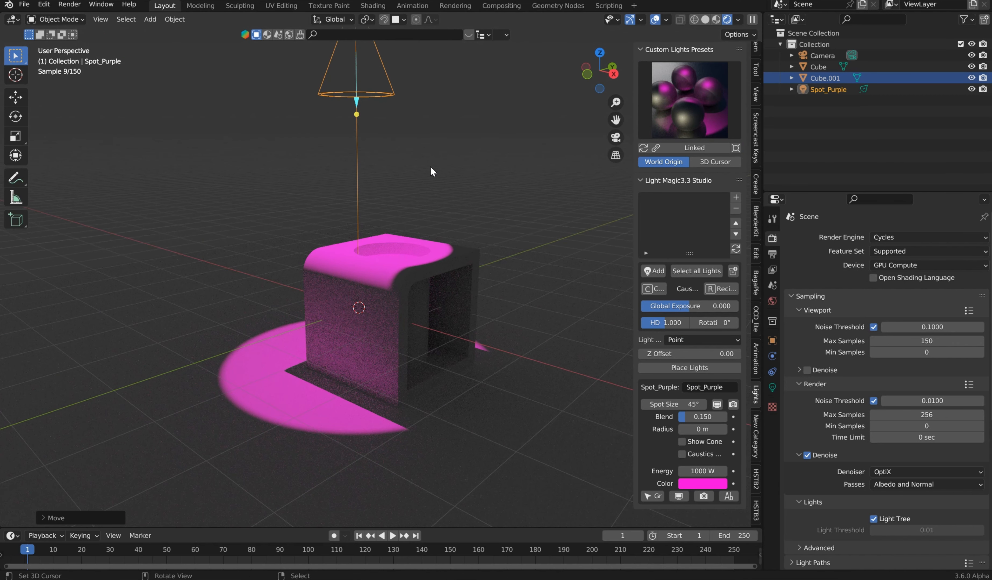
left_click(736, 197)
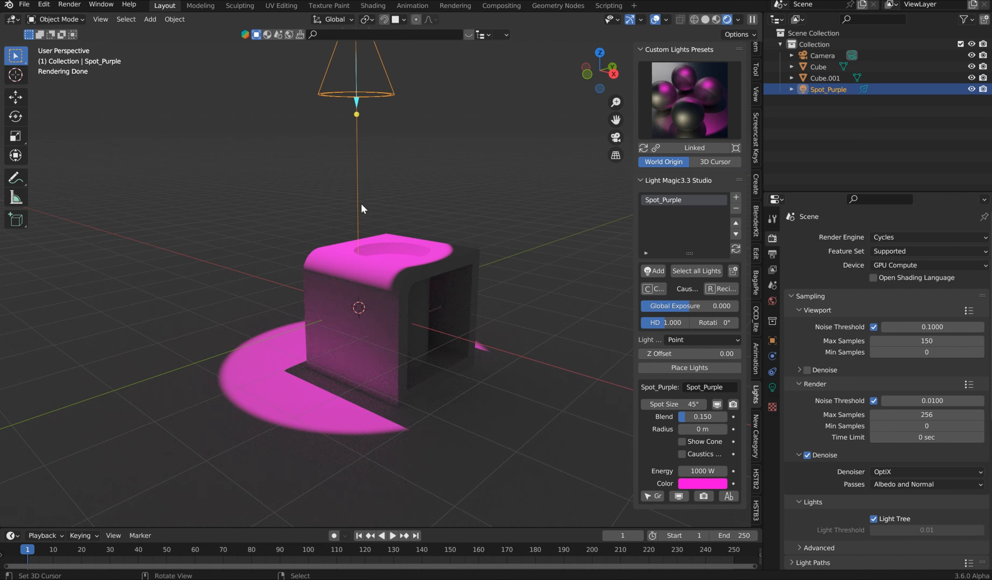
- Rotate the purple spot light by about -11° around Y and set its energy to 90 W
key("r")
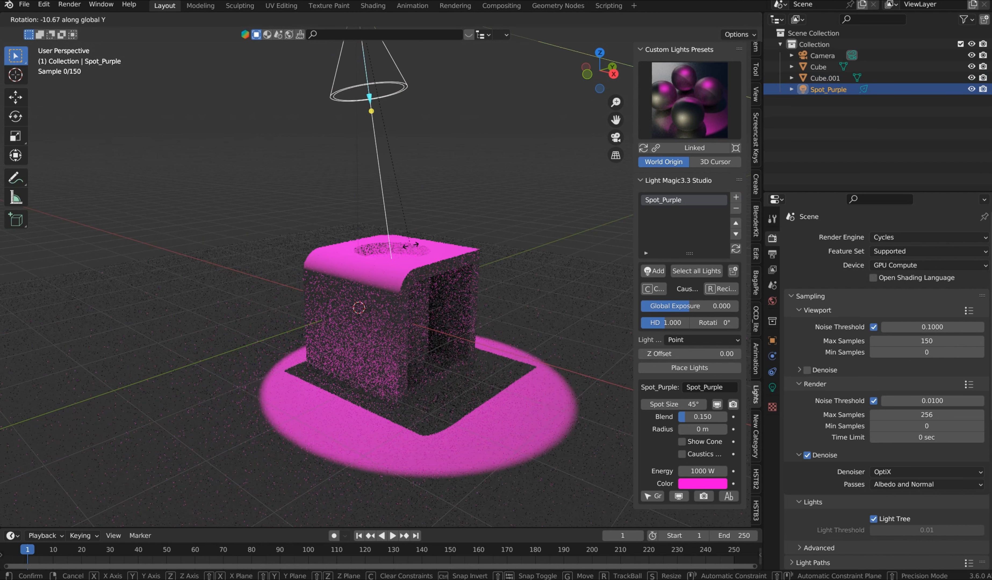
left_click(381, 193)
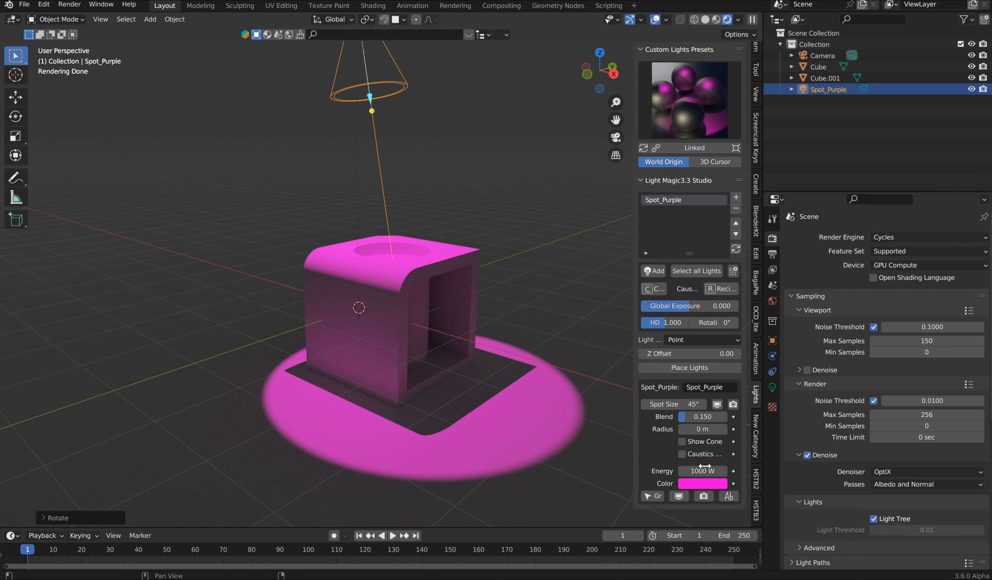
left_click(711, 472)
type("90")
key("Return")
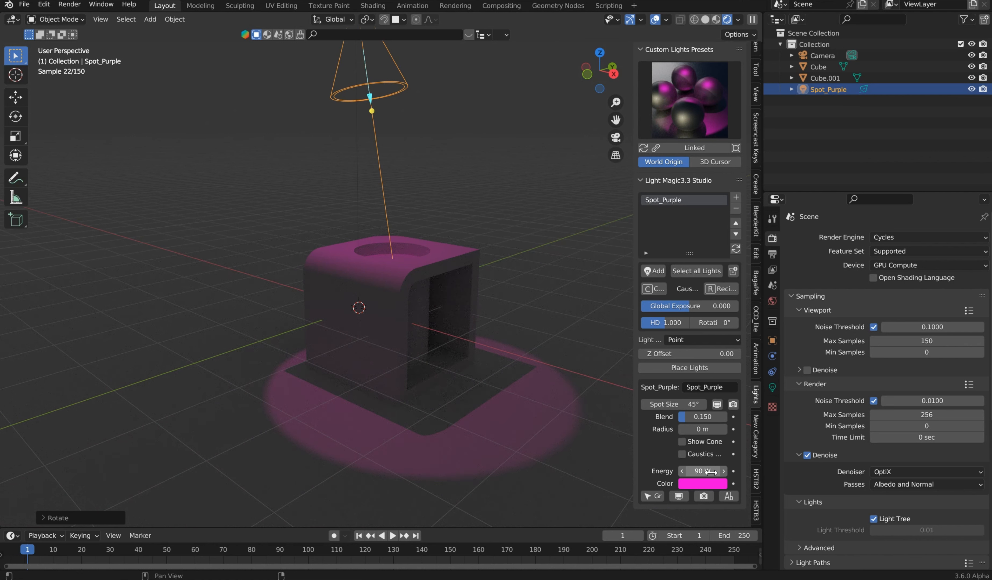
- Store the dimmed, tilted spot light as a second state, and recall the first and second states in turn
left_click(736, 197)
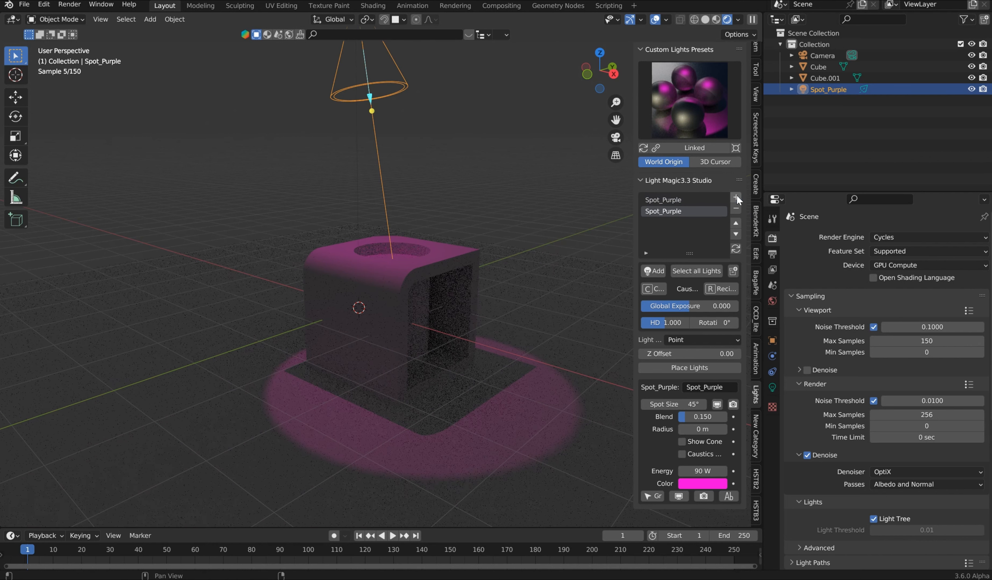
left_click(680, 199)
left_click(681, 212)
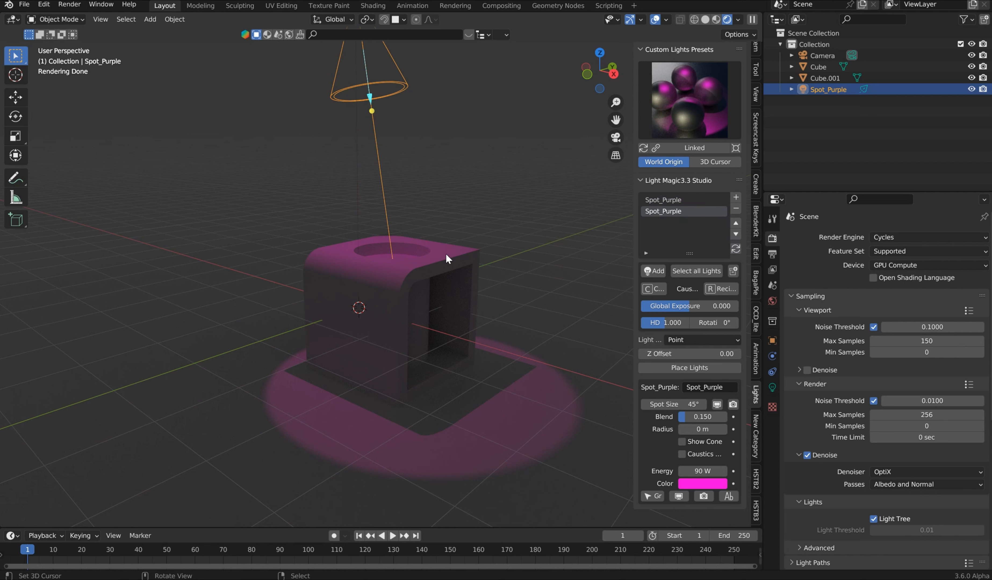
- Select the cube with the side opening and store its state in the studio list as well
left_click(437, 278)
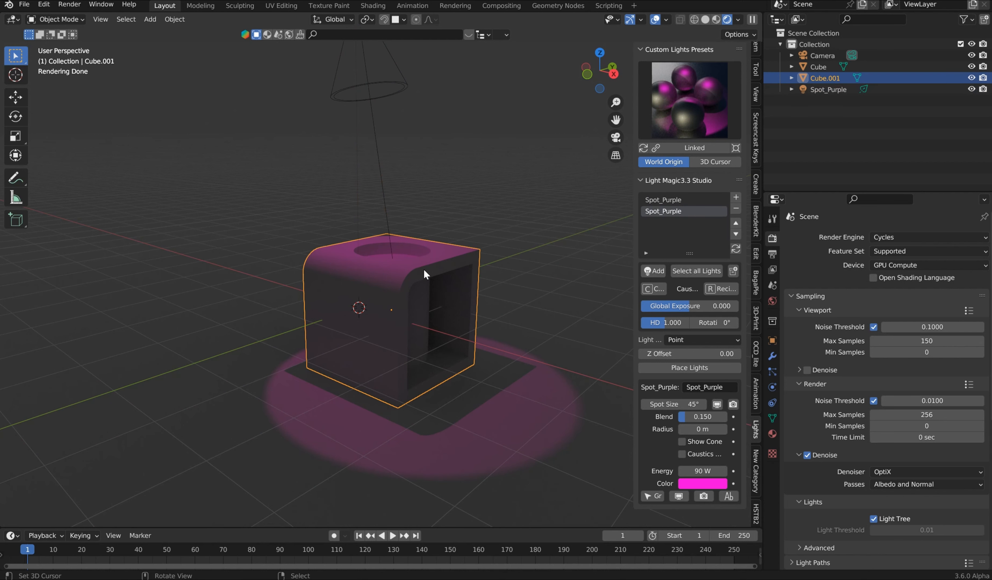
left_click(735, 196)
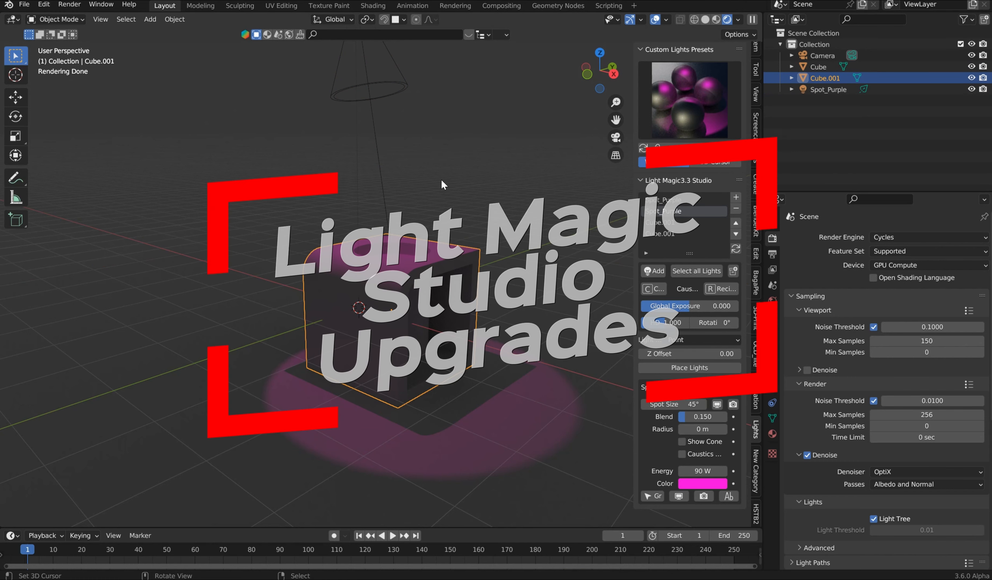
- Set the light presets to be placed at the 3D Cursor and put the cursor inside the cube's opening
left_click(695, 108)
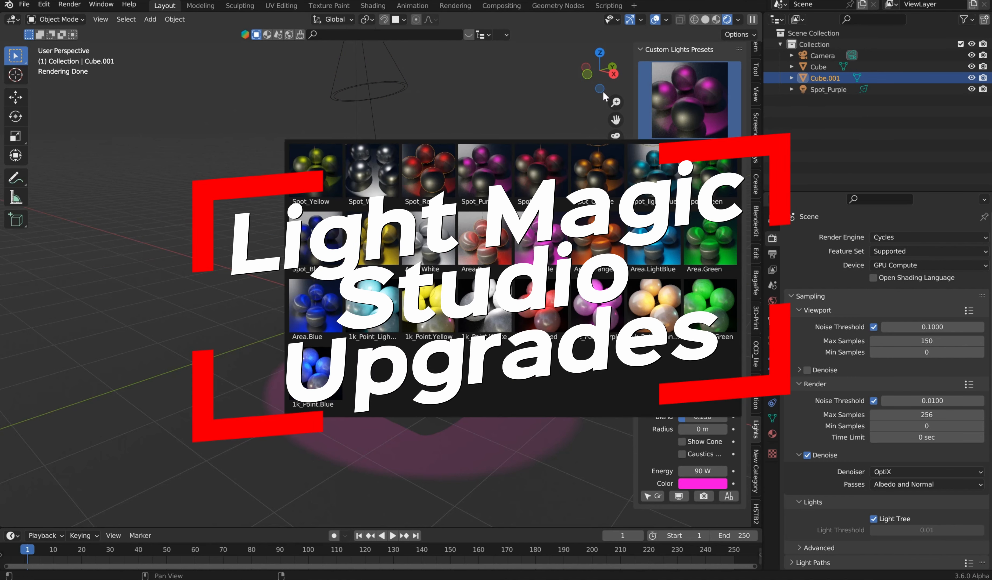
left_click(720, 161)
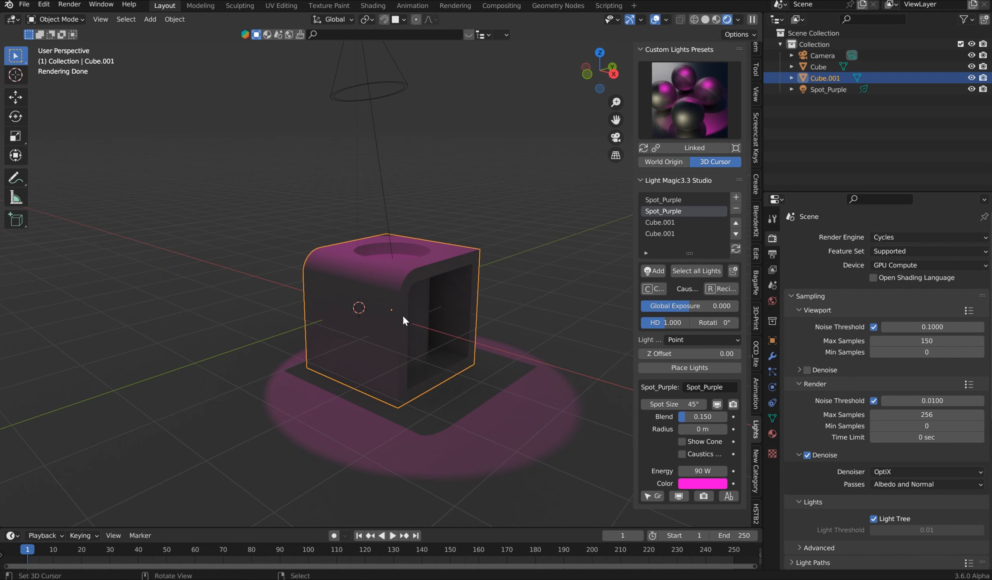
left_click(445, 296)
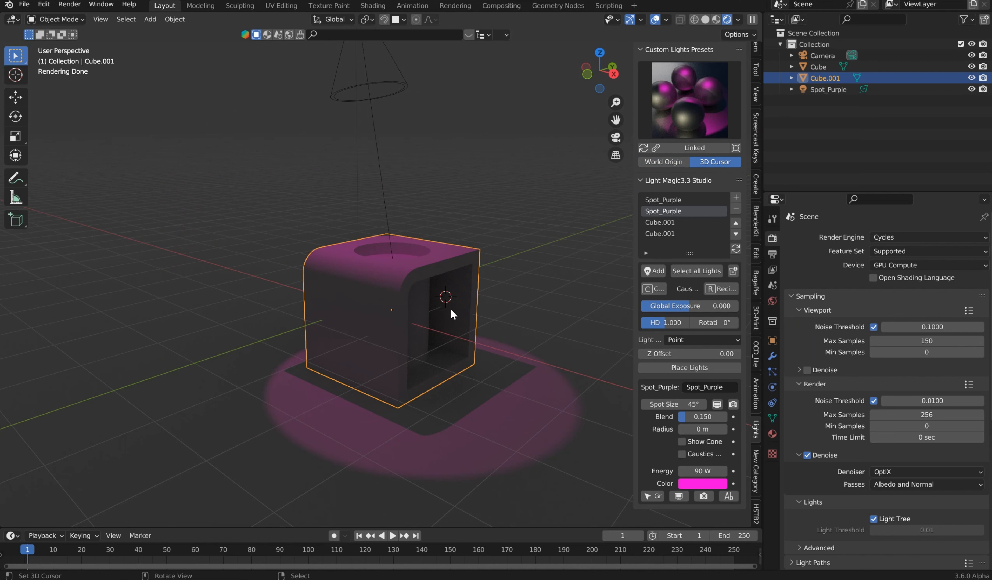
- Add the 1k_Point.Green preset light at the 3D cursor and bring its settings into view
left_click(699, 101)
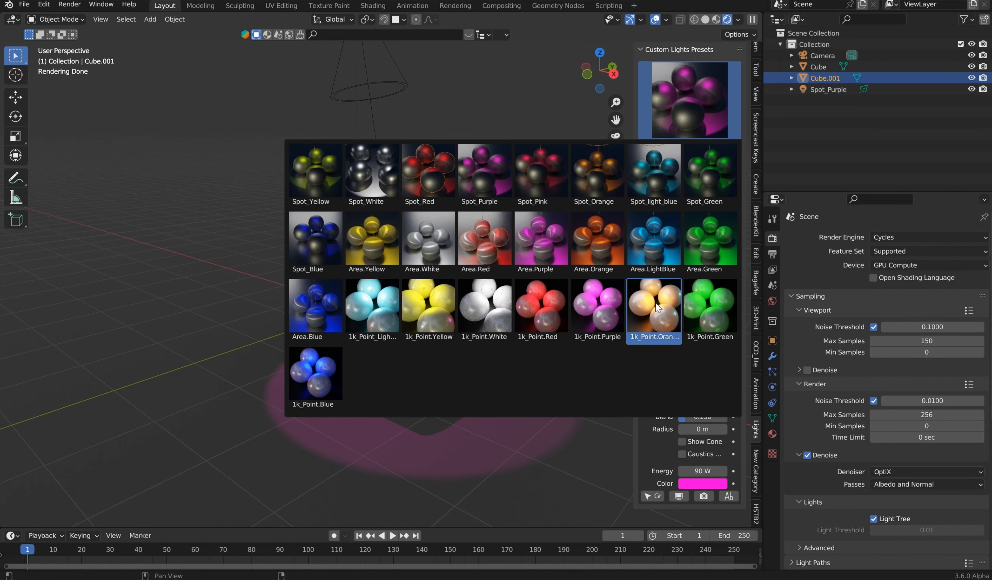
left_click(726, 294)
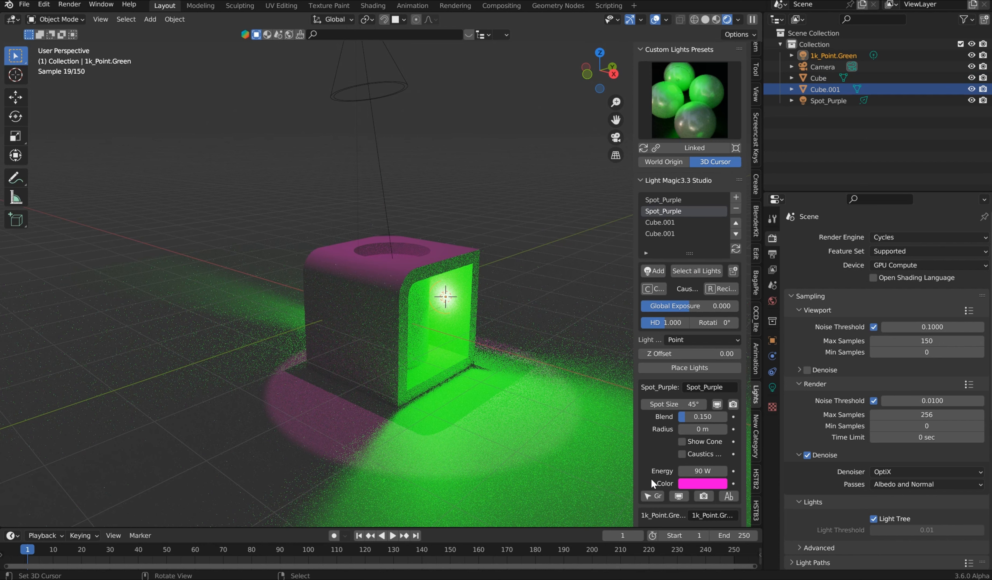
scroll(661, 404, "down", 5)
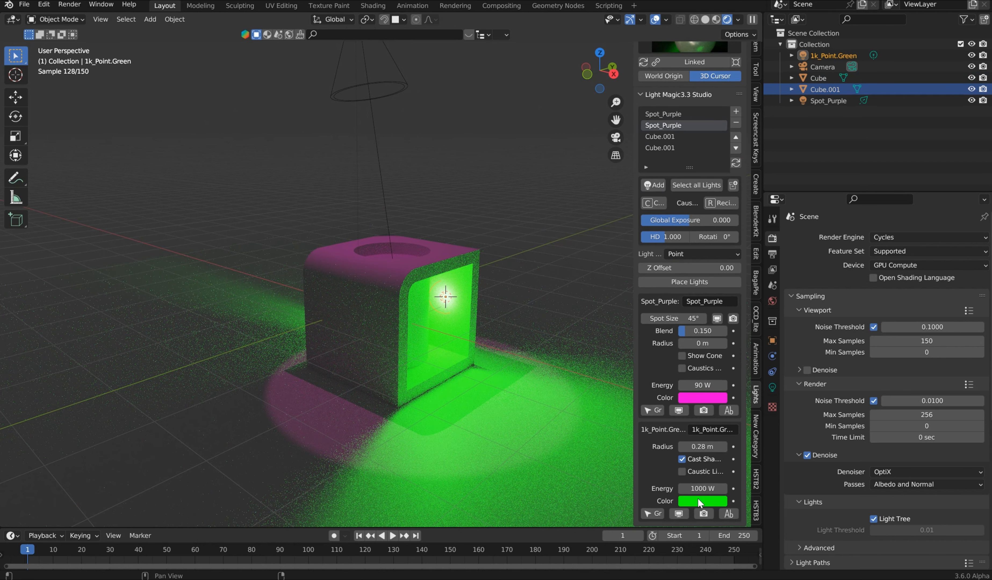
- Set the green point light's energy to 150 W and try moving it freely out of the cube
left_click(706, 489)
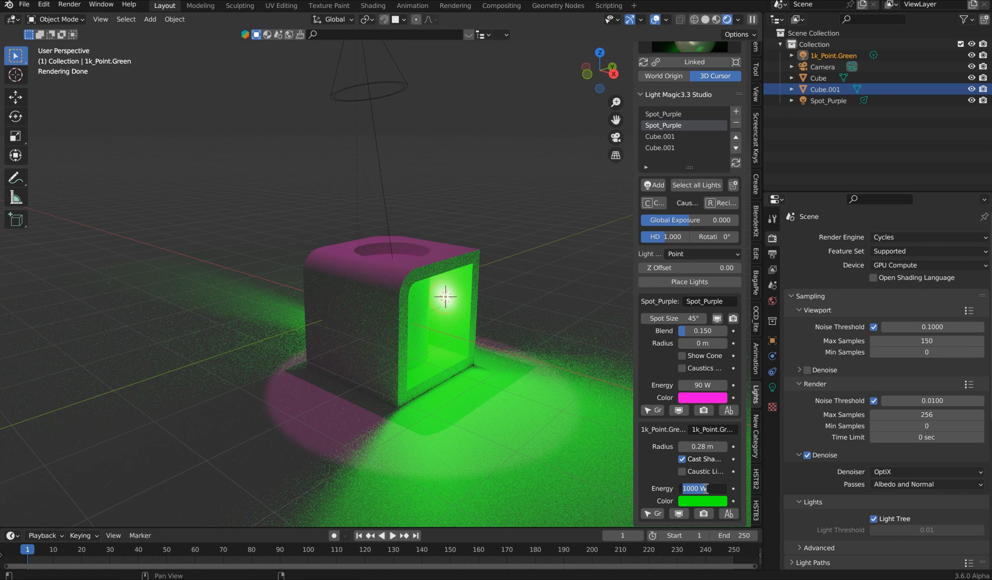
type("150")
key("Return")
key("g")
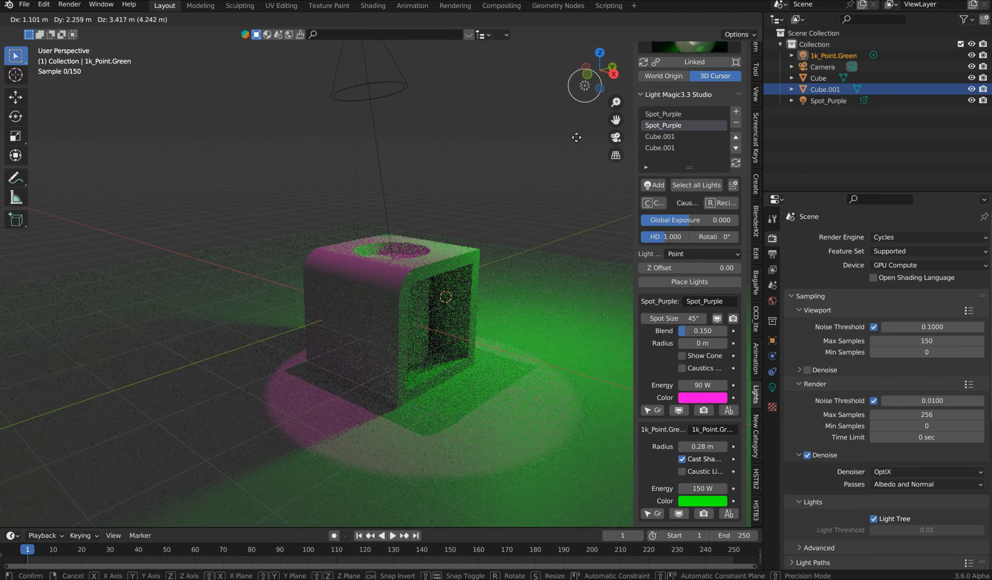
left_click(421, 161)
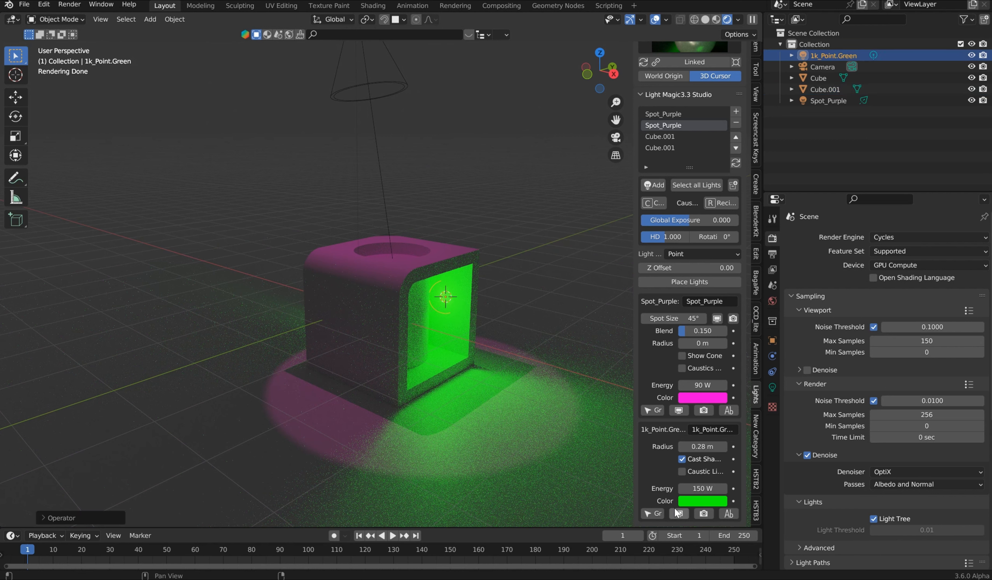
- Show the point light's name in the viewport and store its green state in the studio list
left_click(732, 512)
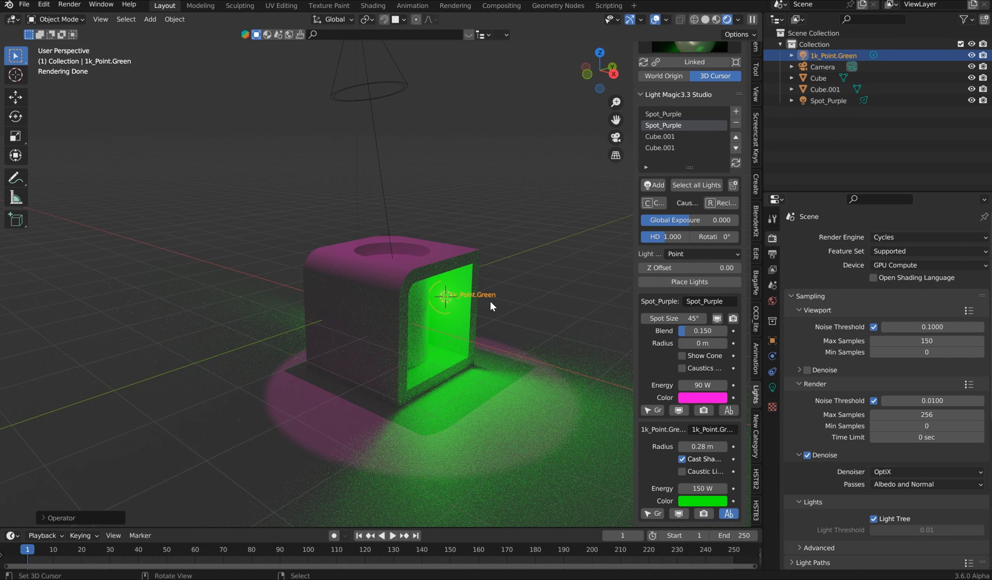
left_click(737, 111)
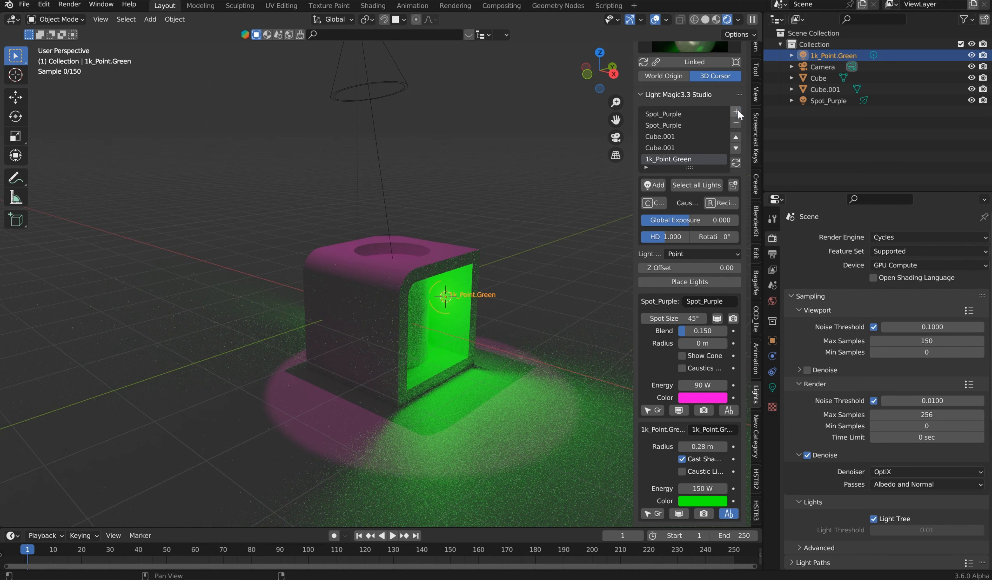
- Move the point light along the global X axis, slightly deeper into the cube
key("g")
key("x")
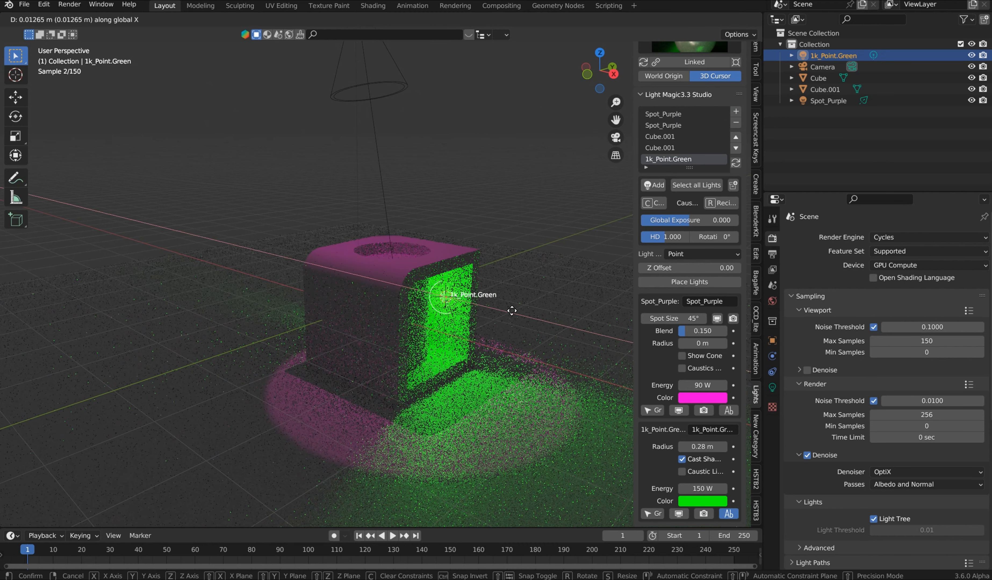
left_click(491, 328)
- Change the point light's color to blue and store it as the light's second state
left_click(702, 501)
left_click(674, 330)
left_click(736, 111)
left_click(672, 158)
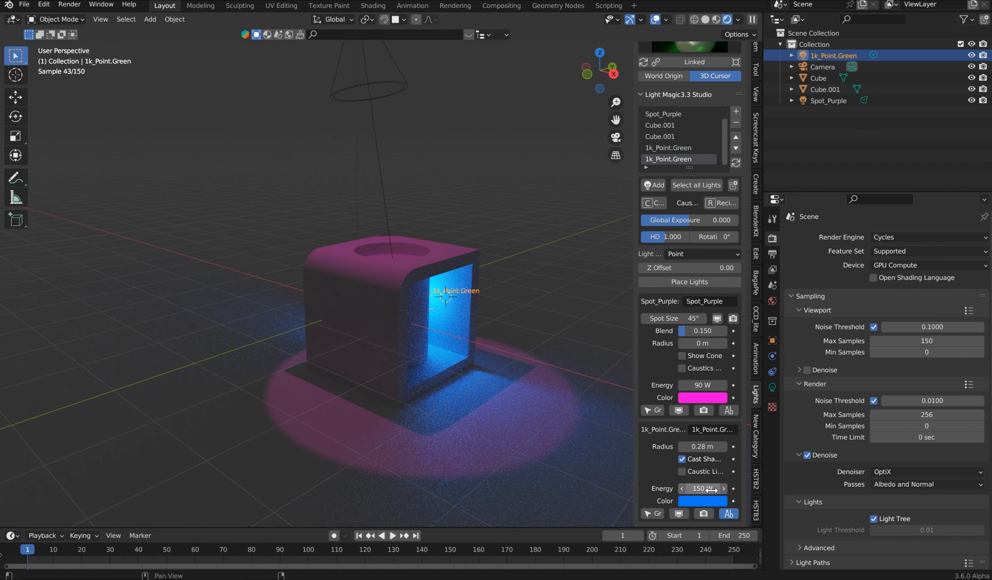
- Set the blue point light's energy to 75 W and store it as a third state
left_click_drag(707, 489, 701, 487)
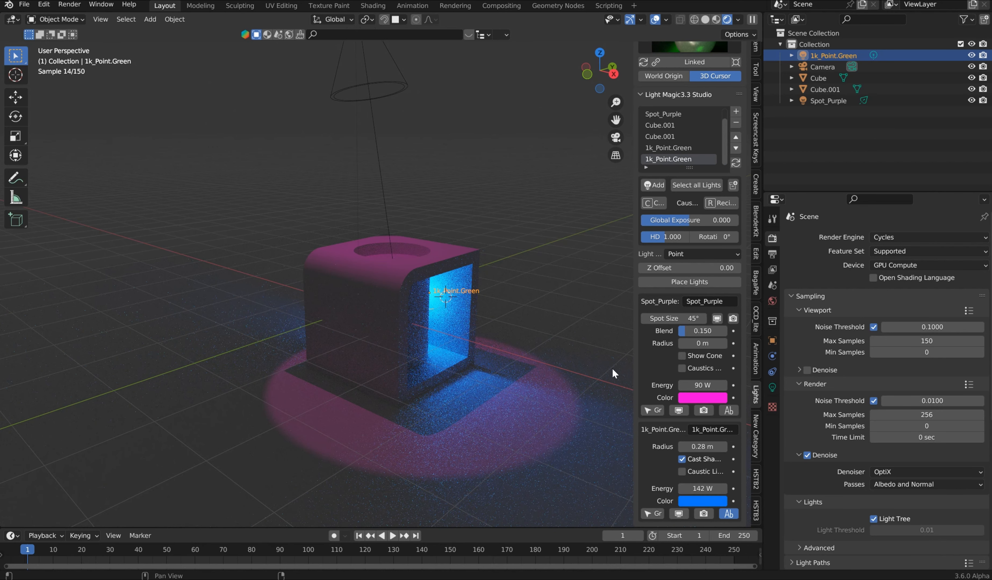
left_click(704, 489)
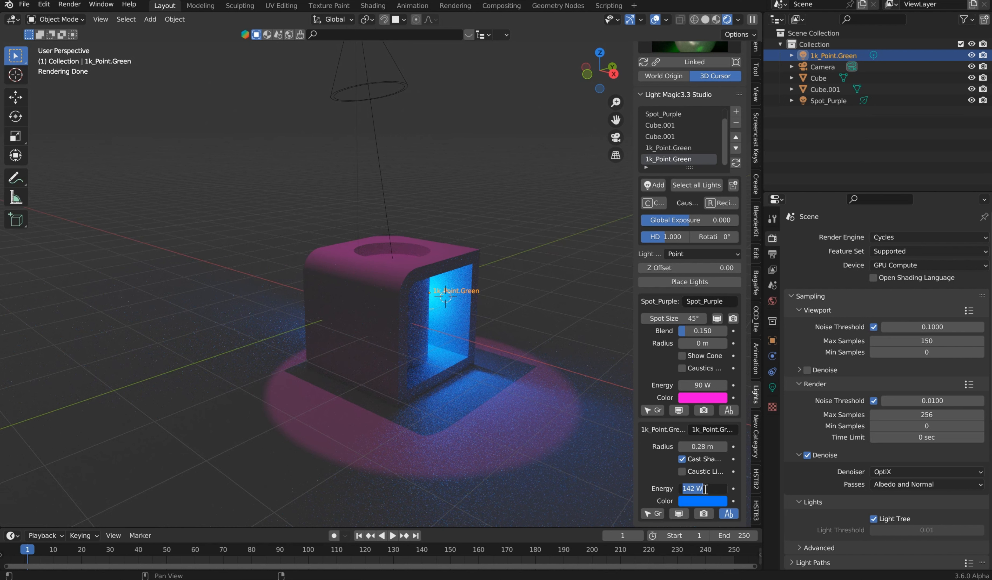
type("75")
key("Return")
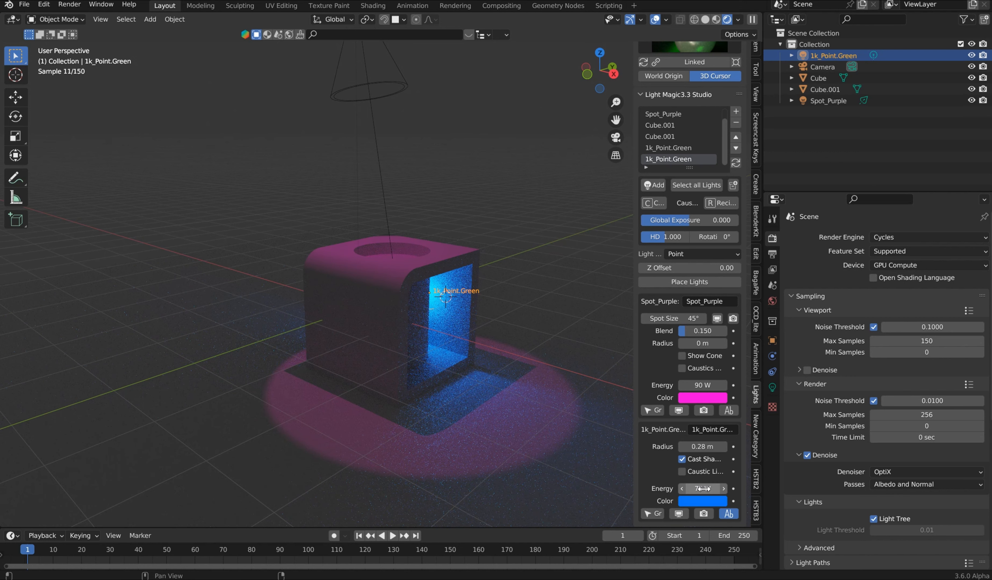
left_click(737, 111)
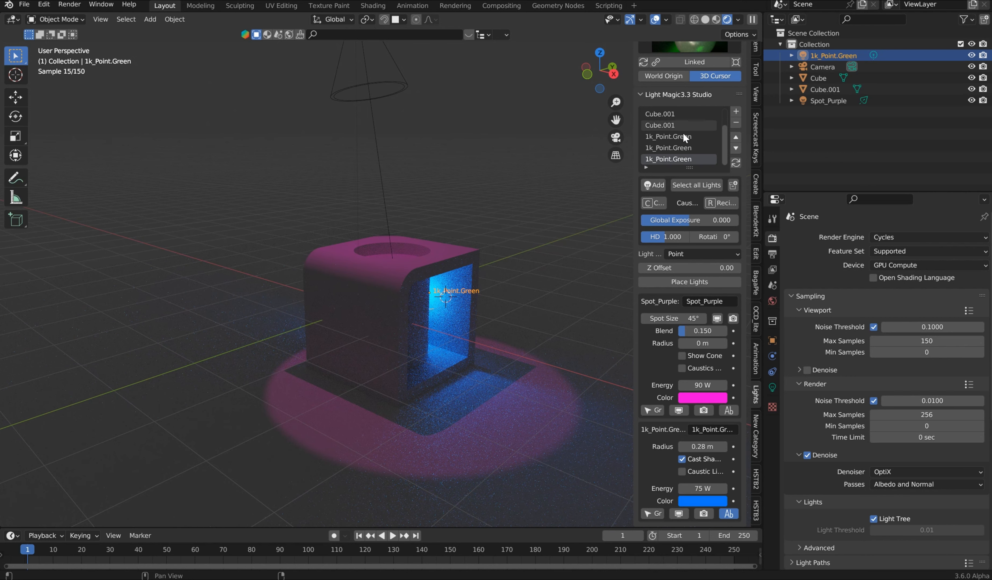
- Open the name of the last stored point light state for editing
double_click(686, 160)
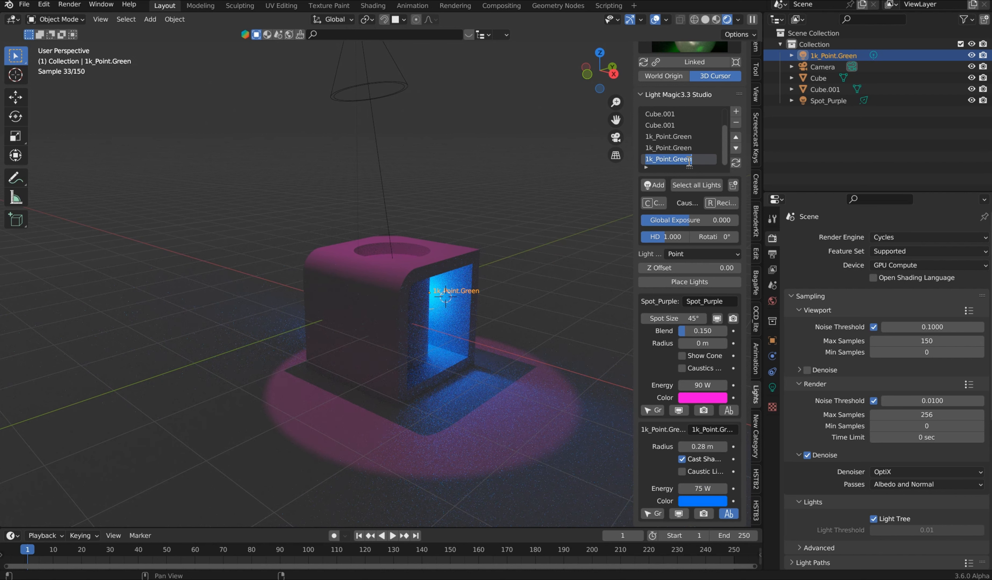
left_click(675, 145)
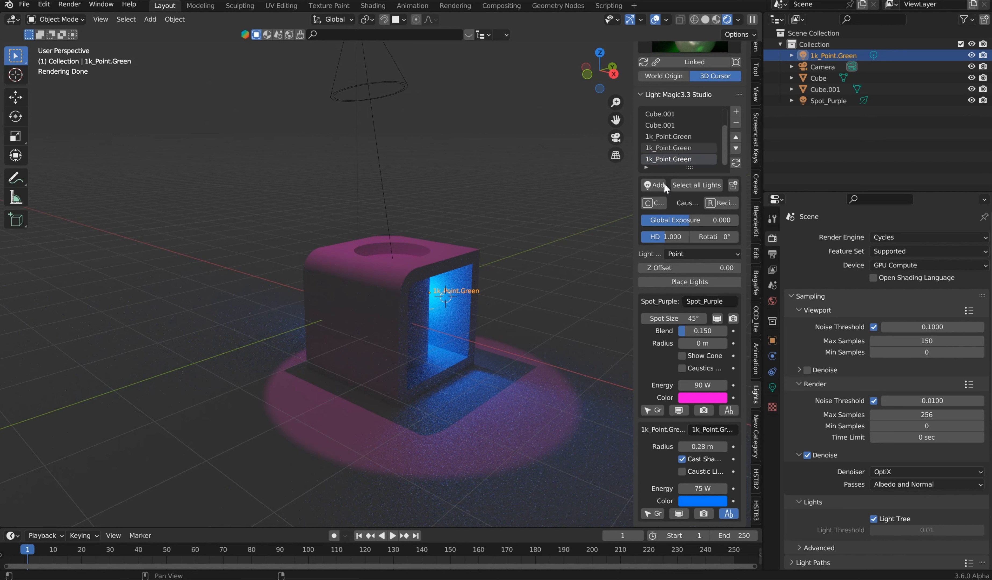
- Select the blue point light, lower its energy and store it as a fourth state
left_click(652, 514)
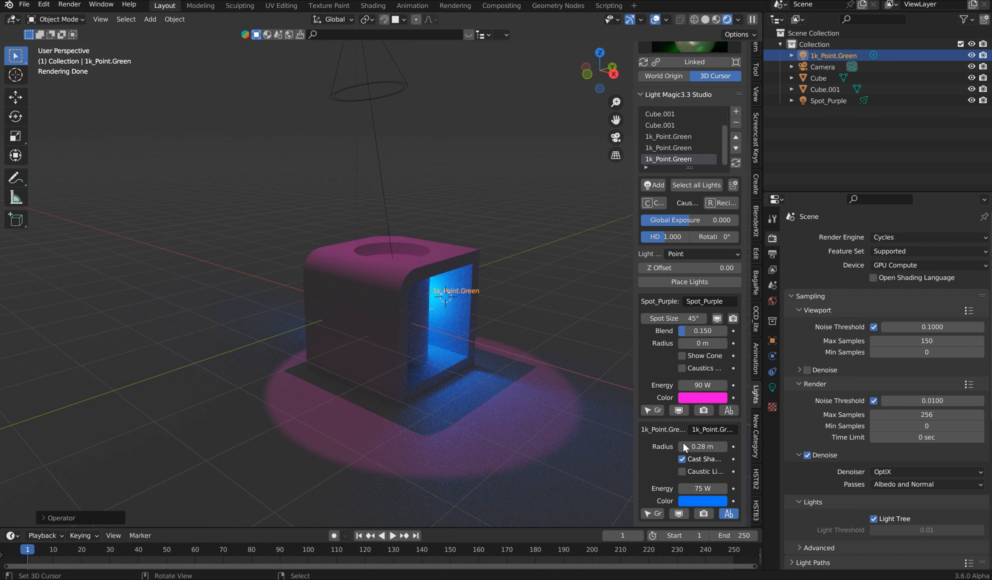
left_click_drag(709, 489, 685, 490)
left_click(738, 113)
- Recall the point light's stored states one after another, ending with the green 150 W state
left_click(685, 144)
left_click(682, 134)
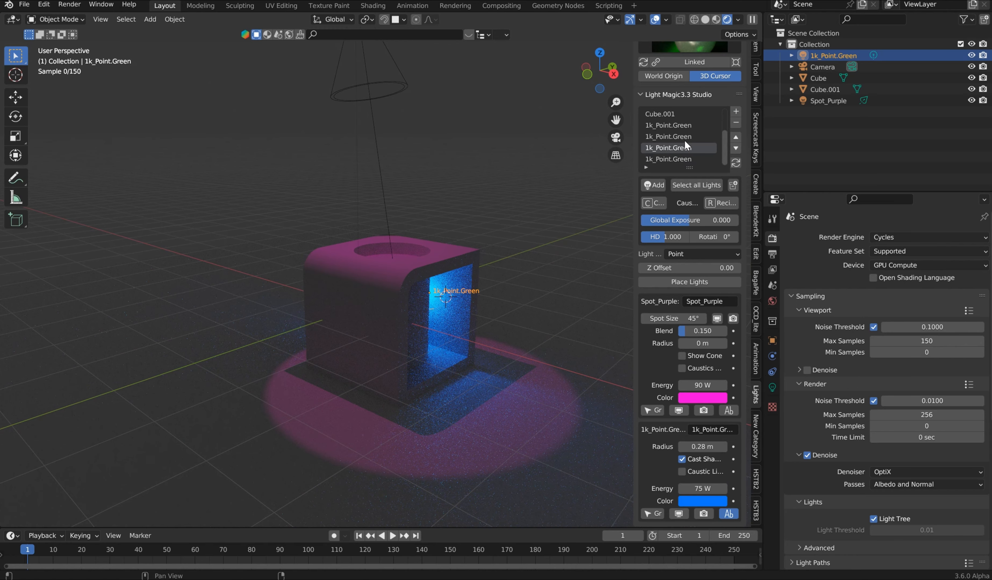
left_click(677, 122)
scroll(704, 140, "up", 3)
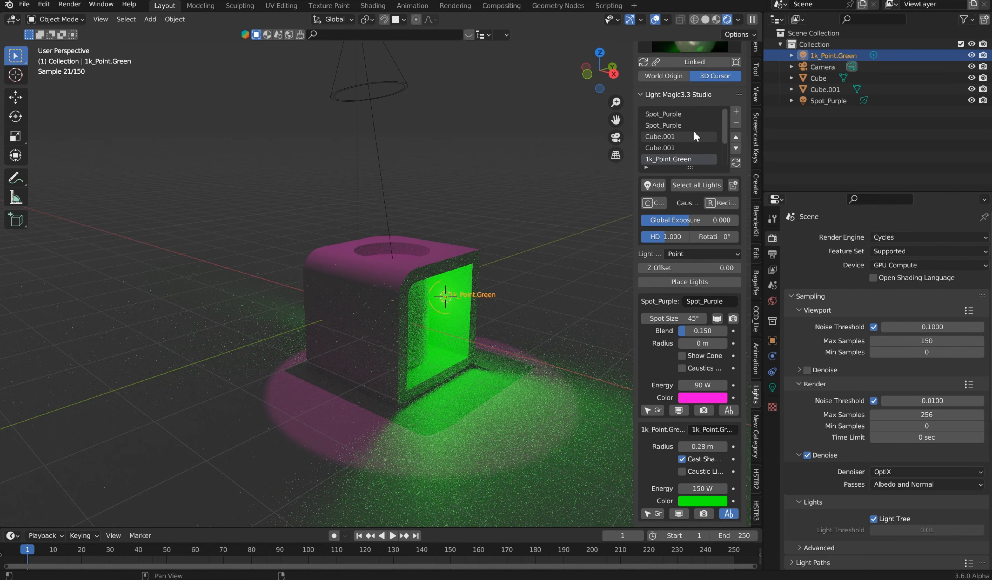
- Recall the stored states of the cube and Spot_Purple in turn, ending with the dimmed, tilted spot
left_click(687, 133)
left_click(677, 118)
left_click(679, 126)
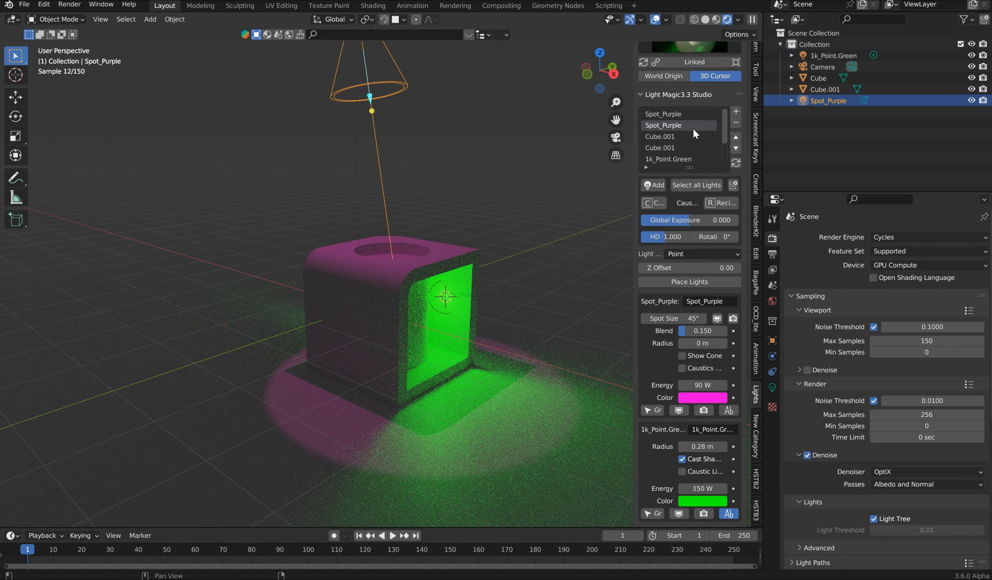
left_click(683, 118)
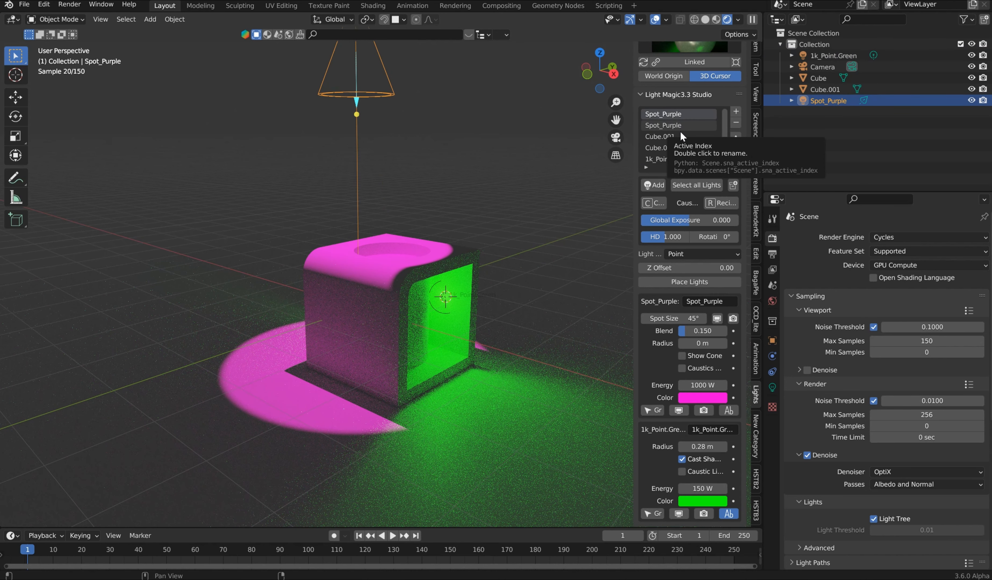
left_click(685, 127)
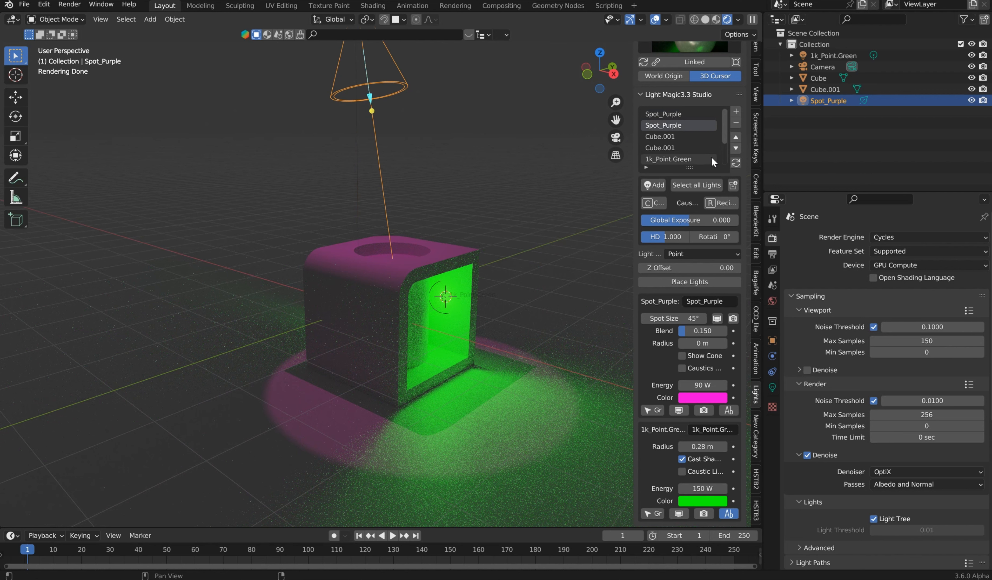
- Clear the selection and place the 3D cursor on the cube's closed side face
left_click(595, 207)
scroll(594, 205, "up", 6)
scroll(651, 171, "down", 3)
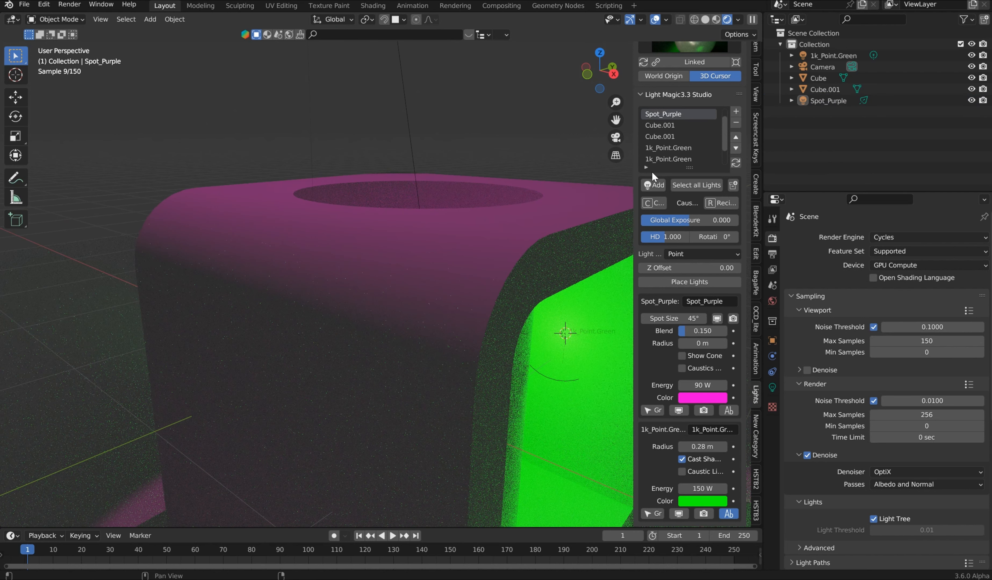
scroll(689, 66, "up", 2)
scroll(693, 58, "up", 3)
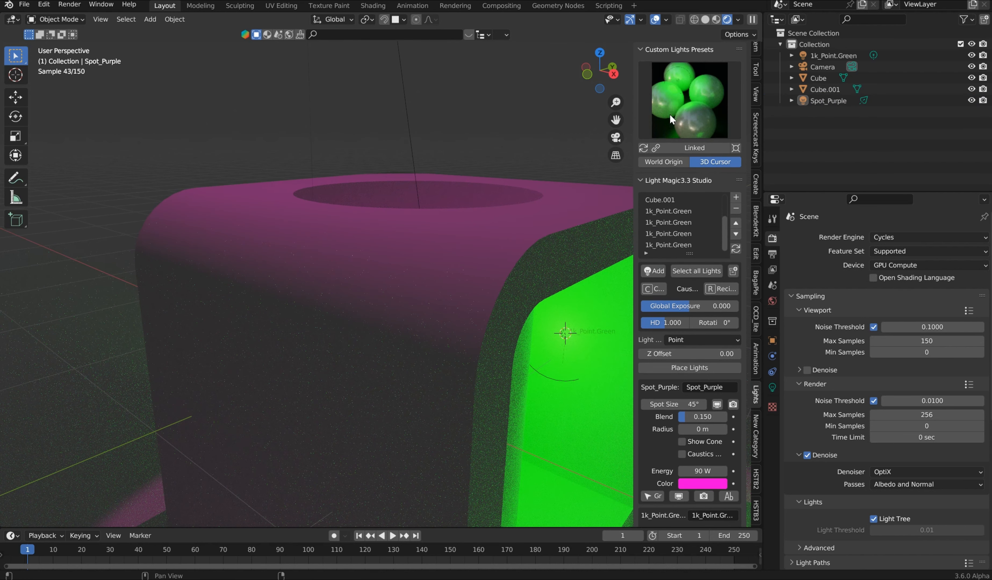
scroll(596, 168, "down", 3)
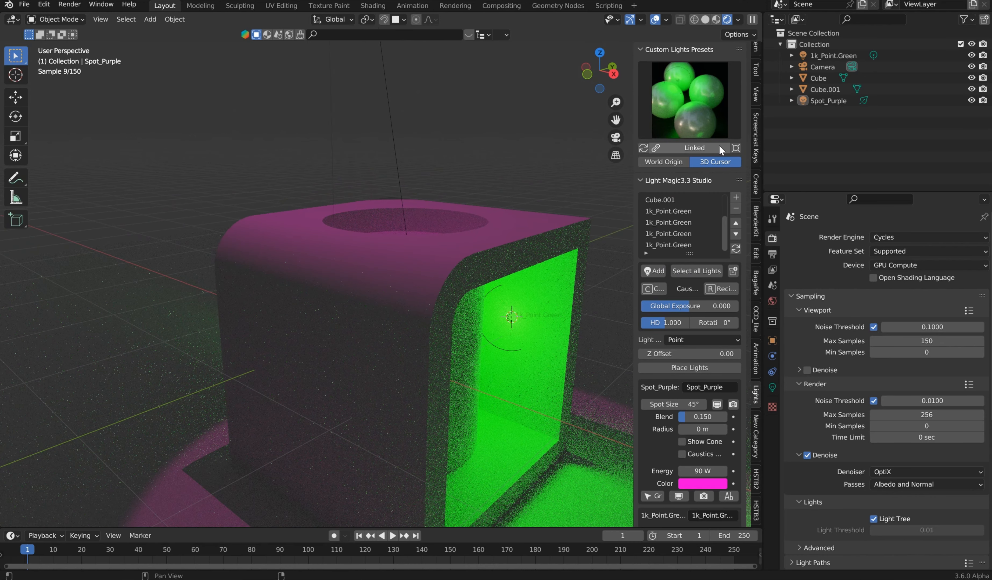
left_click(736, 147)
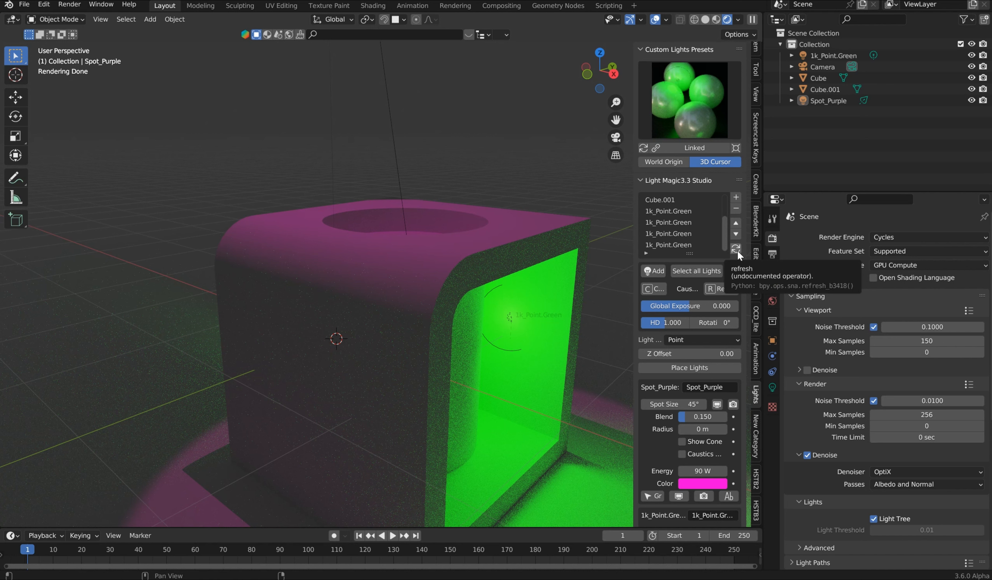
- Select the cube with the side opening and open the gallery of custom light presets
left_click(389, 261)
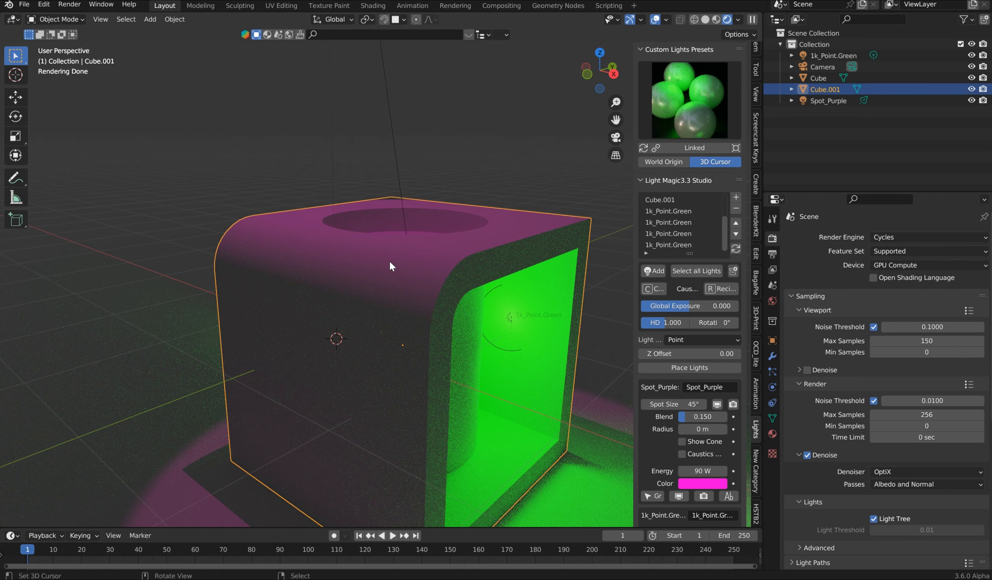
scroll(441, 297, "down", 3)
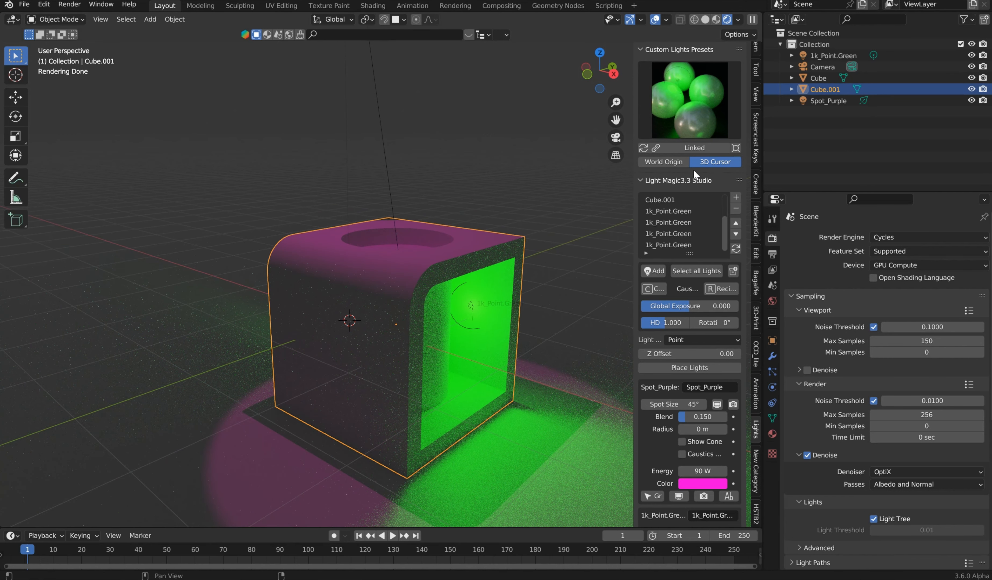
middle_click_drag(517, 259, 630, 153)
left_click(678, 85)
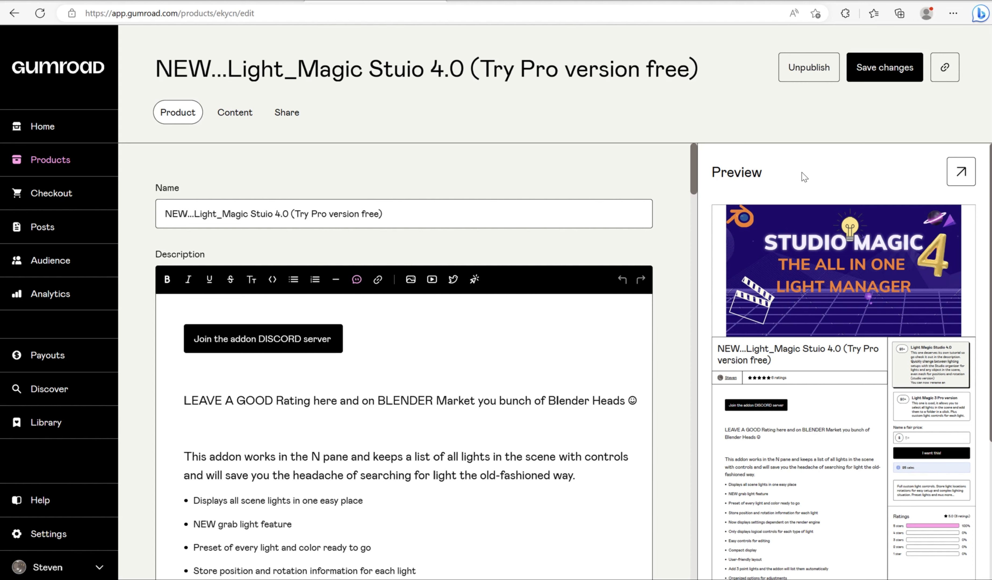
- In the browser, open the public preview of the Light Magic product page and review its two version options
left_click(960, 171)
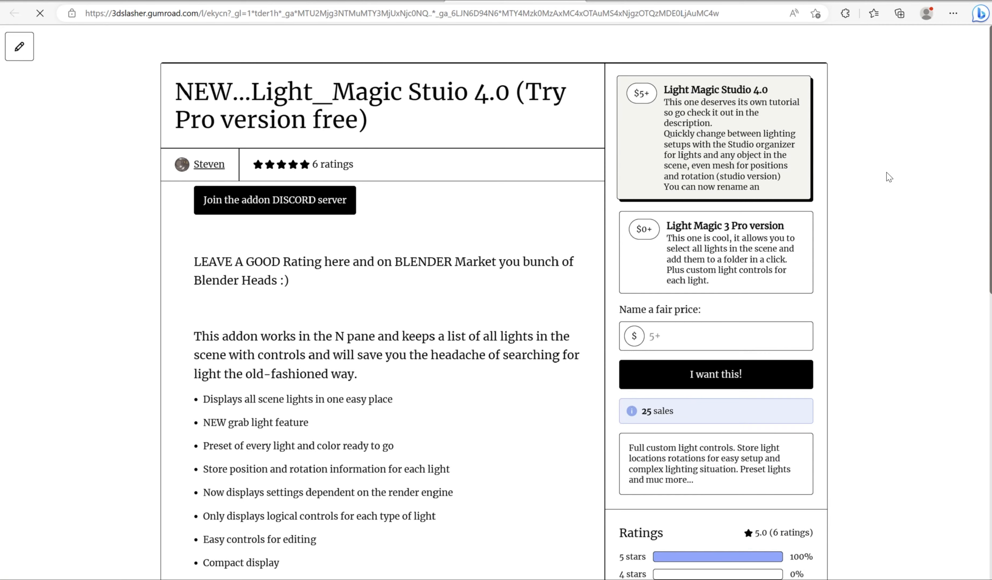
scroll(918, 311, "down", 8)
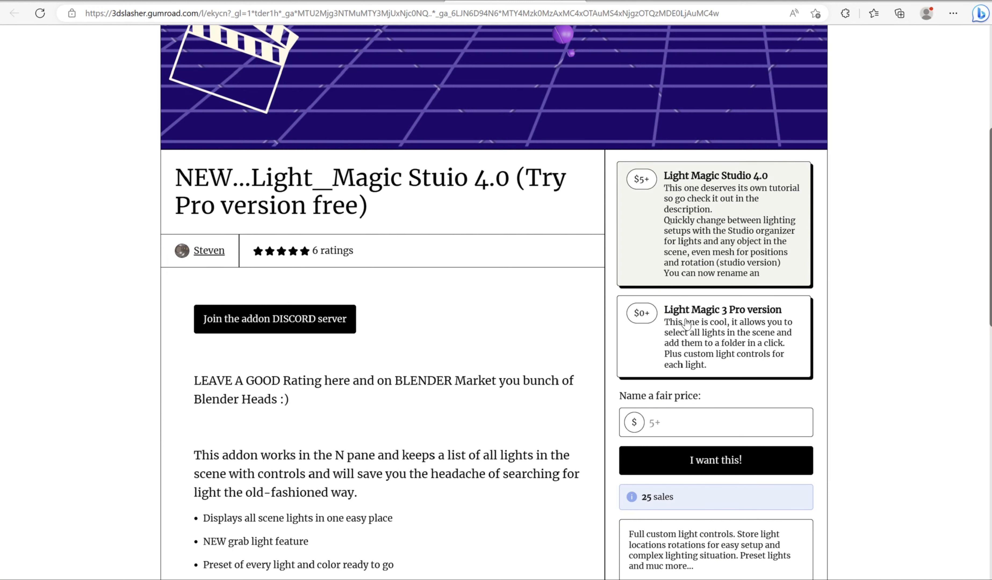
- Switch back to Blender, select all lights and gather them in a separate Lights collection
mouse_move(414, 579)
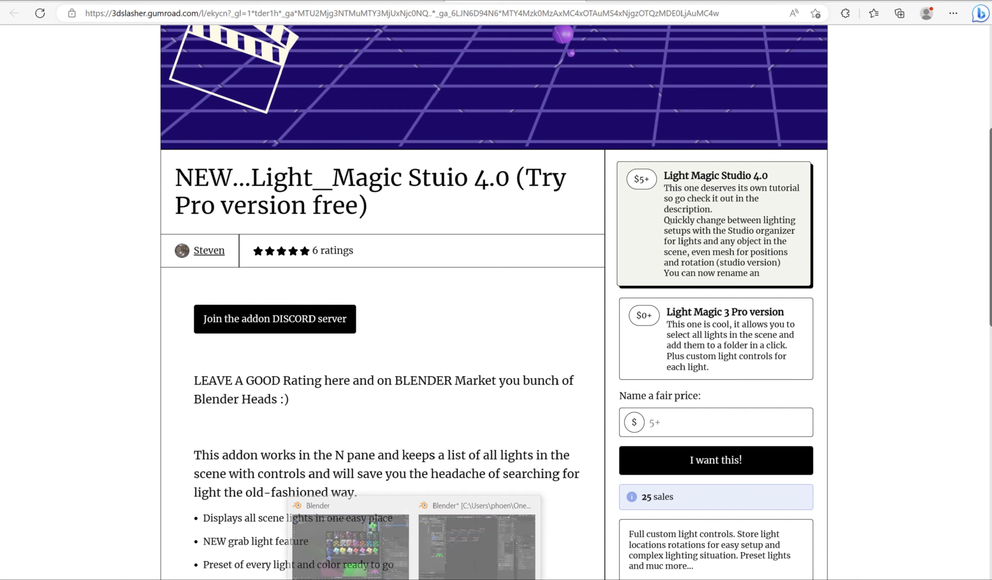
left_click(373, 561)
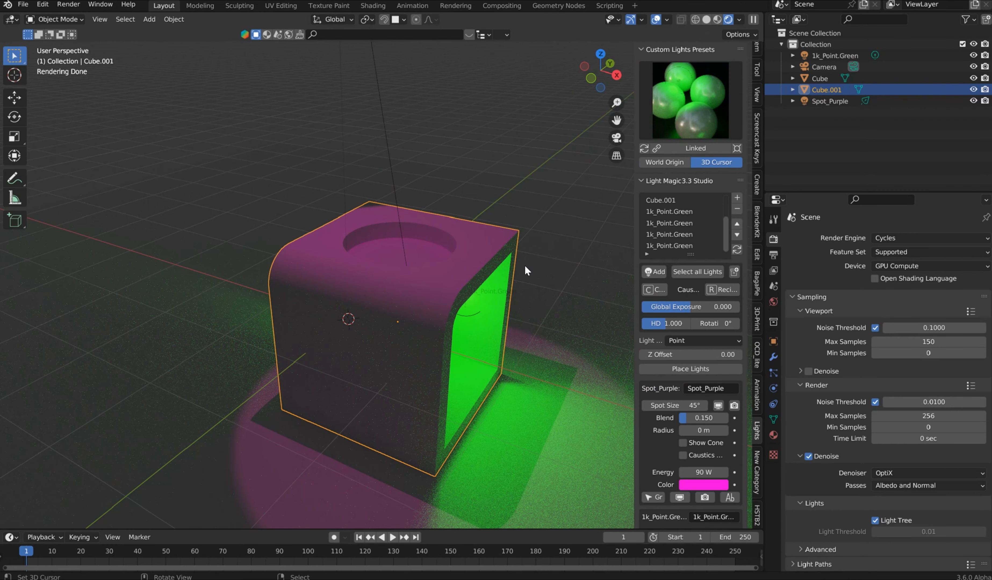
scroll(715, 318, "down", 5)
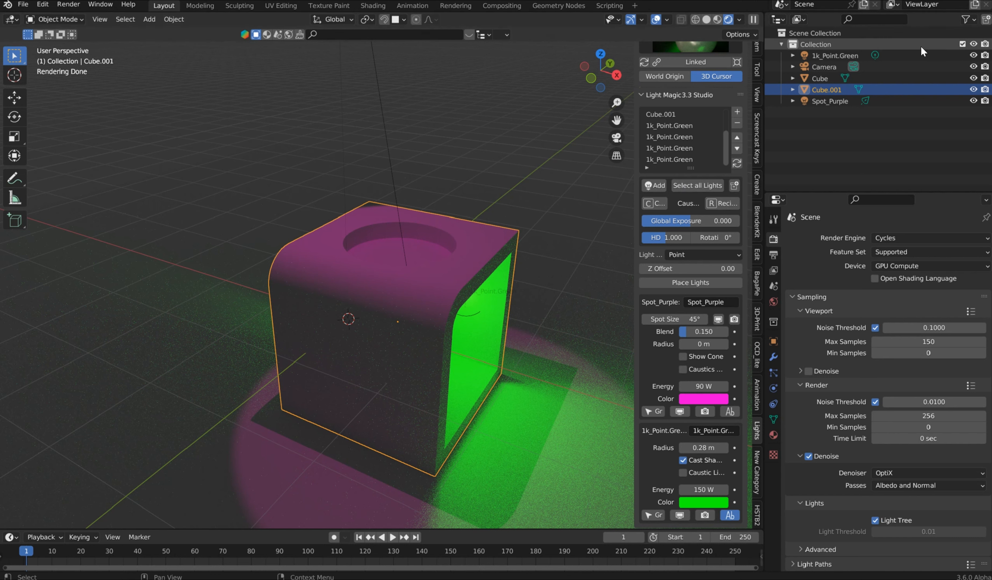
left_click(704, 184)
left_click(735, 184)
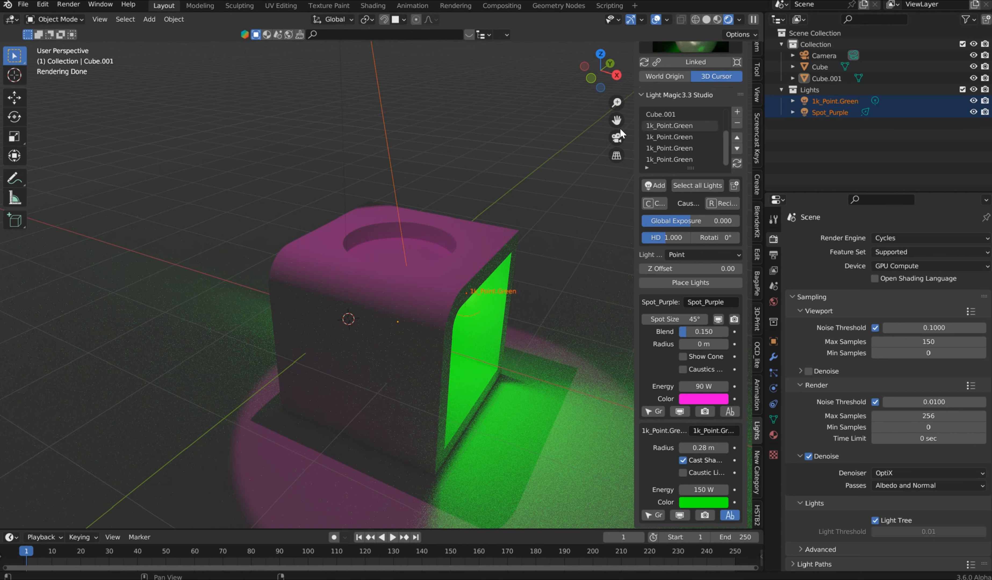
- Set the Global Exposure to -1.581 and the HD strength to 1.302
mouse_move(701, 221)
left_mouse_down()
mouse_move(683, 221)
mouse_move(673, 237)
left_mouse_up()
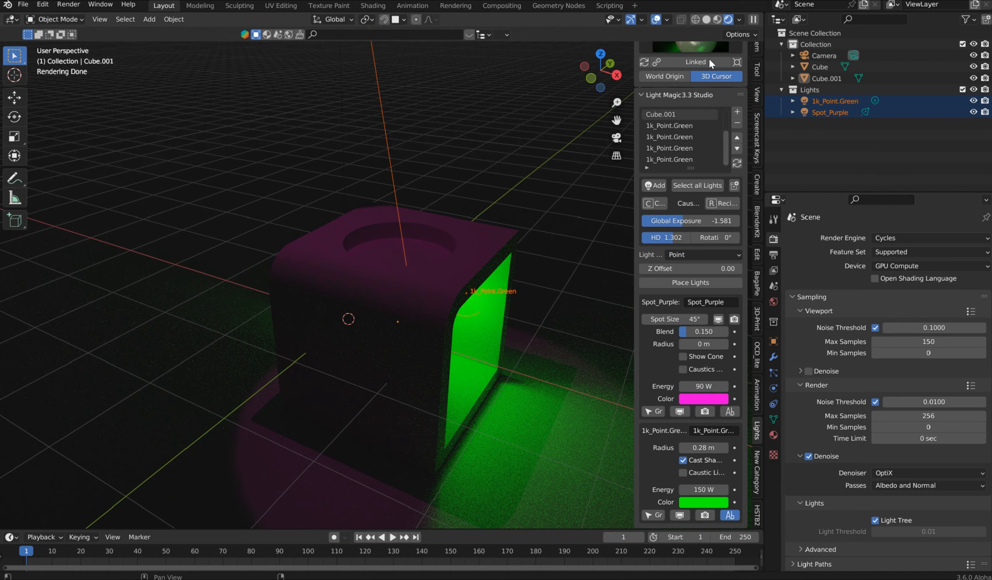
- Turn off Scene World in the viewport shading and choose a different HDRI for the lighting
left_click(740, 20)
left_click(674, 87)
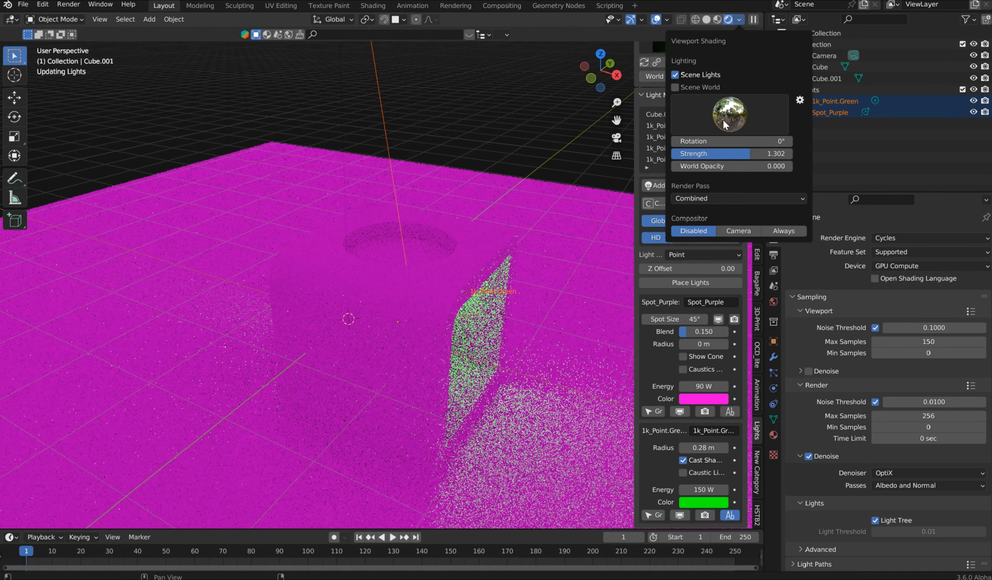
left_click(730, 114)
left_click(774, 161)
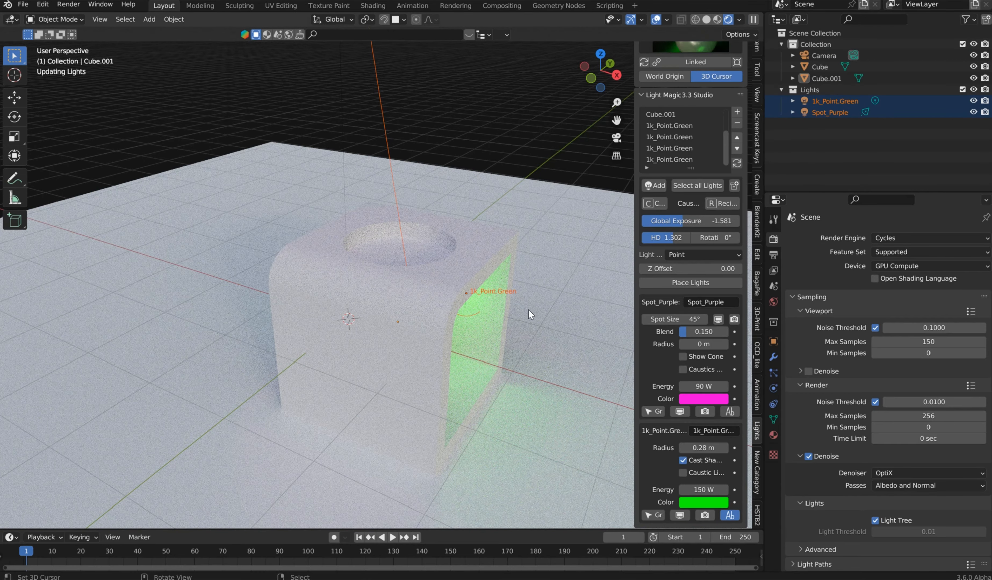
- Set the Global Exposure to -2.925, the HD strength to 1.175 and the HDRI rotation to 78.9°
left_click_drag(682, 221, 750, 237)
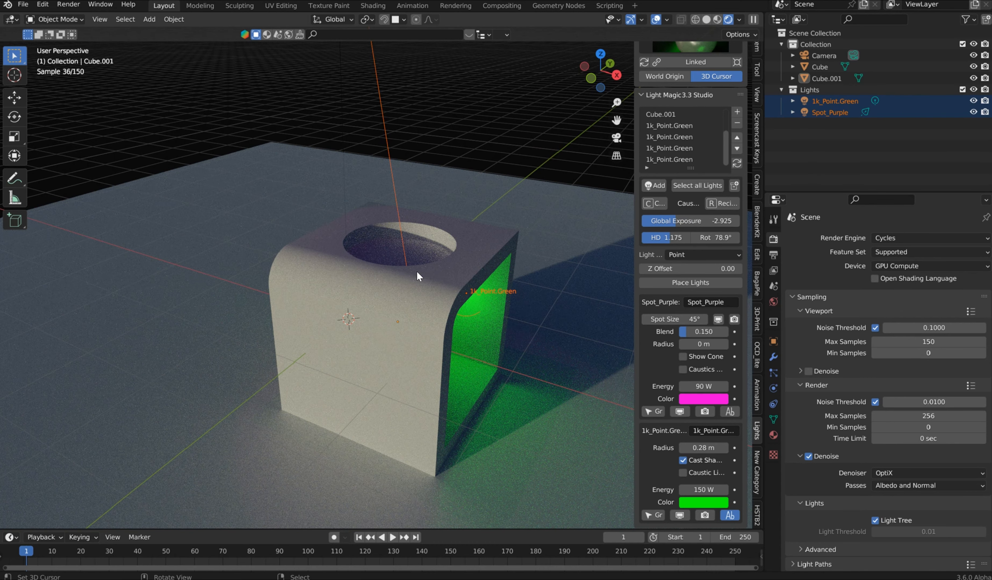
- Recall the point light's stored blue 150 W state under the HDRI lighting
middle_click_drag(416, 270, 383, 256)
left_click(667, 125)
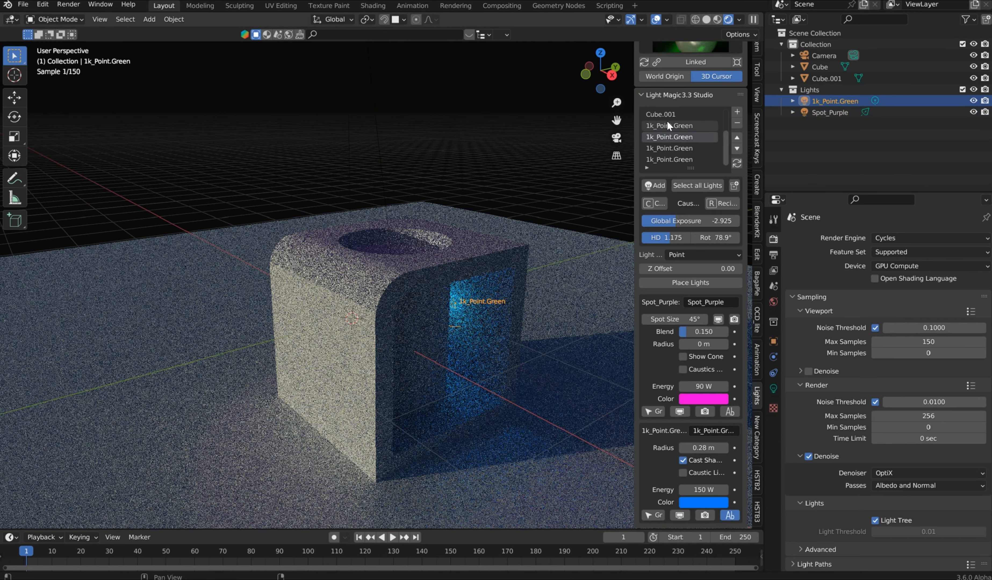